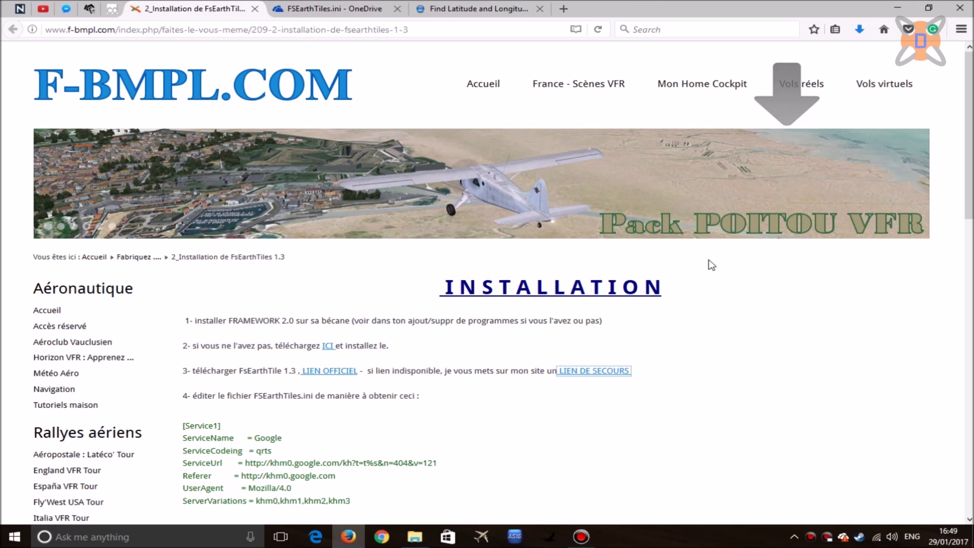
# - Extract the FSET folder from fset-103.rar into C:\FSEarthTilesTutorial and close the archive
pyautogui.click(676, 75)
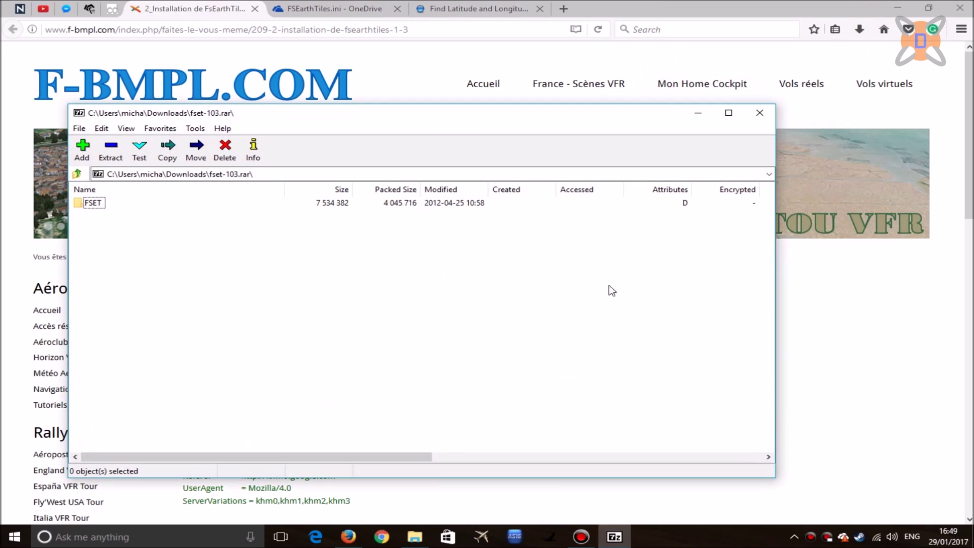
pyautogui.click(360, 359)
pyautogui.moveTo(81, 205); pyautogui.dragTo(510, 304)
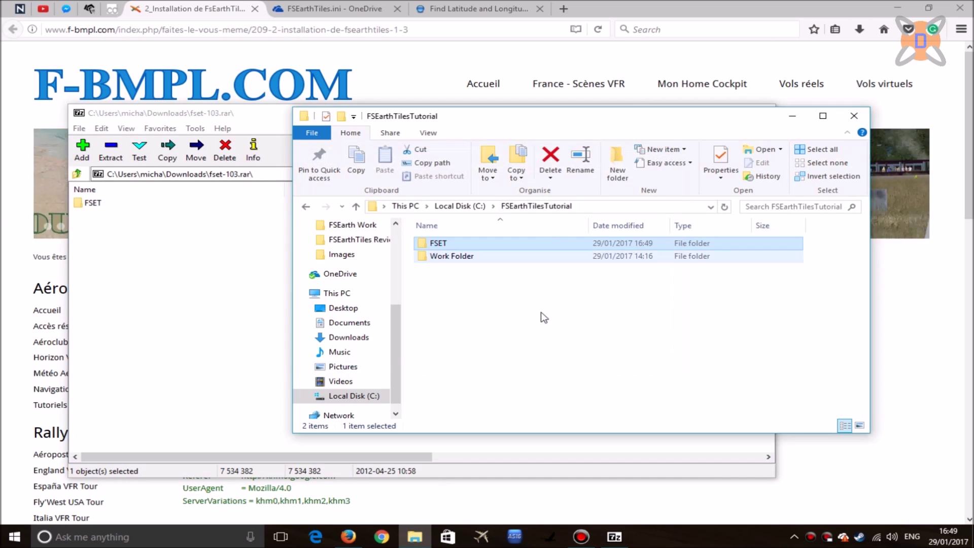
pyautogui.click(185, 294)
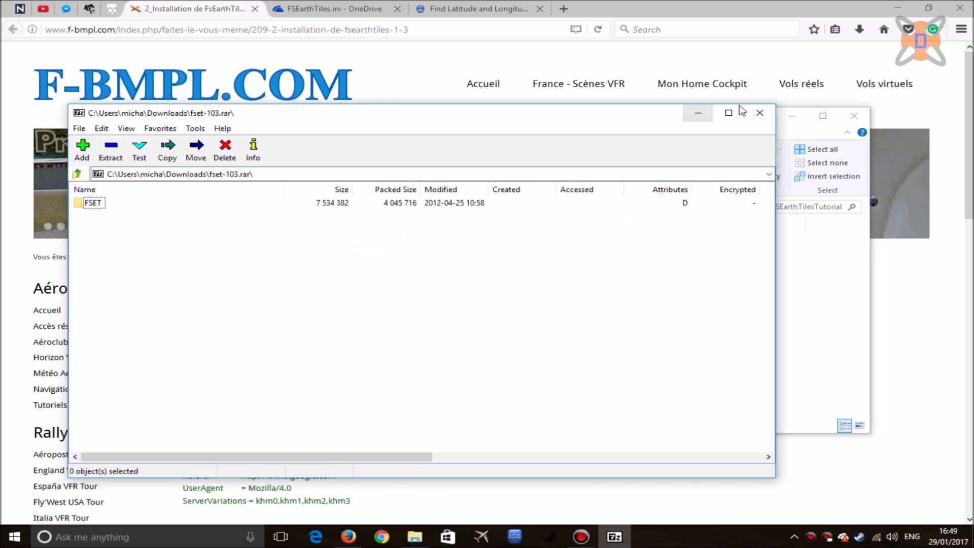
pyautogui.click(761, 112)
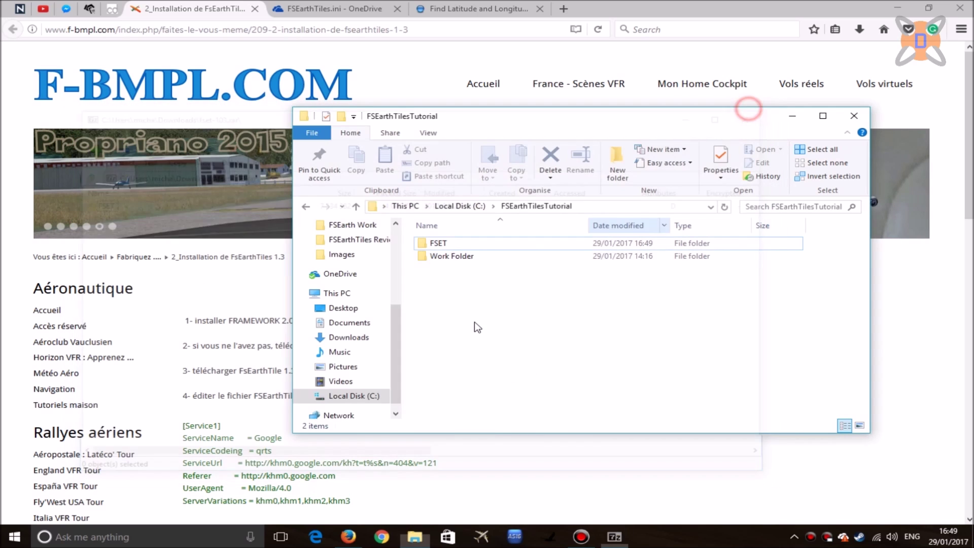
# - Download FSEarthTiles.ini from the shared OneDrive page and replace the existing copy in the FSET folder with it
pyautogui.doubleClick(446, 243)
pyautogui.click(323, 11)
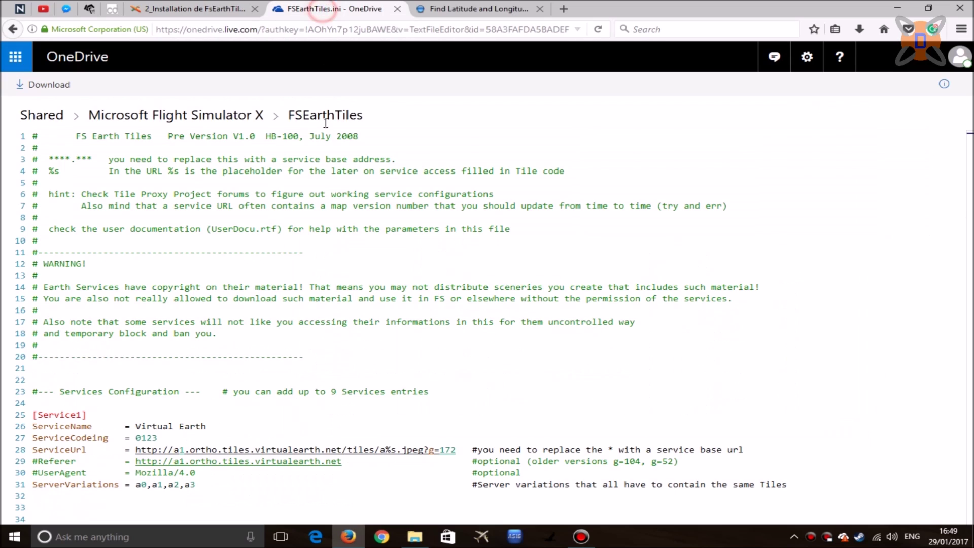
pyautogui.click(49, 84)
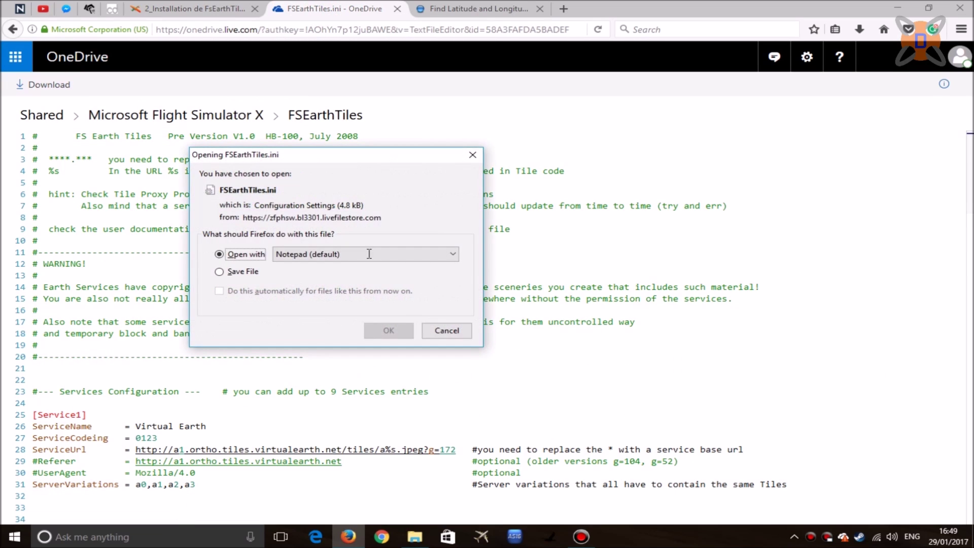
pyautogui.click(237, 272)
pyautogui.click(387, 331)
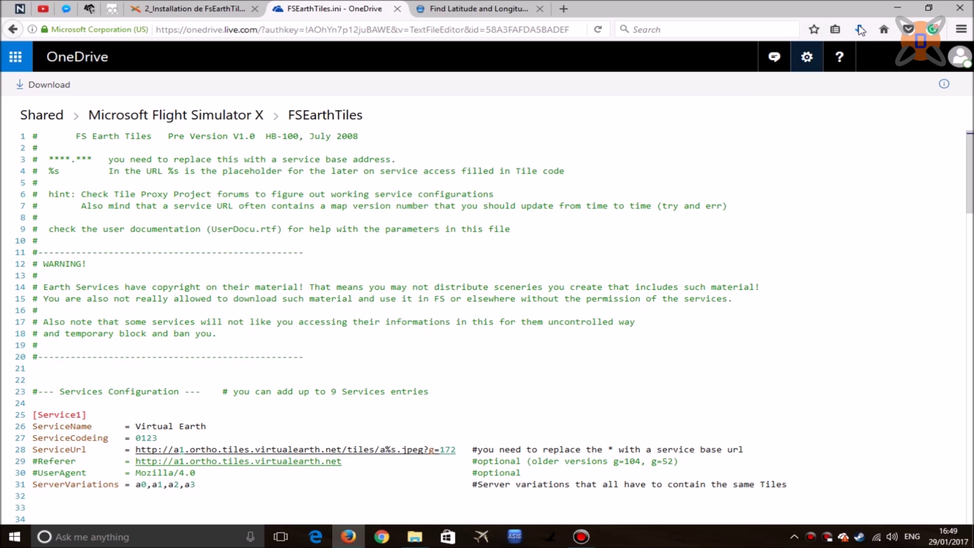
pyautogui.moveTo(654, 66); pyautogui.dragTo(508, 288)
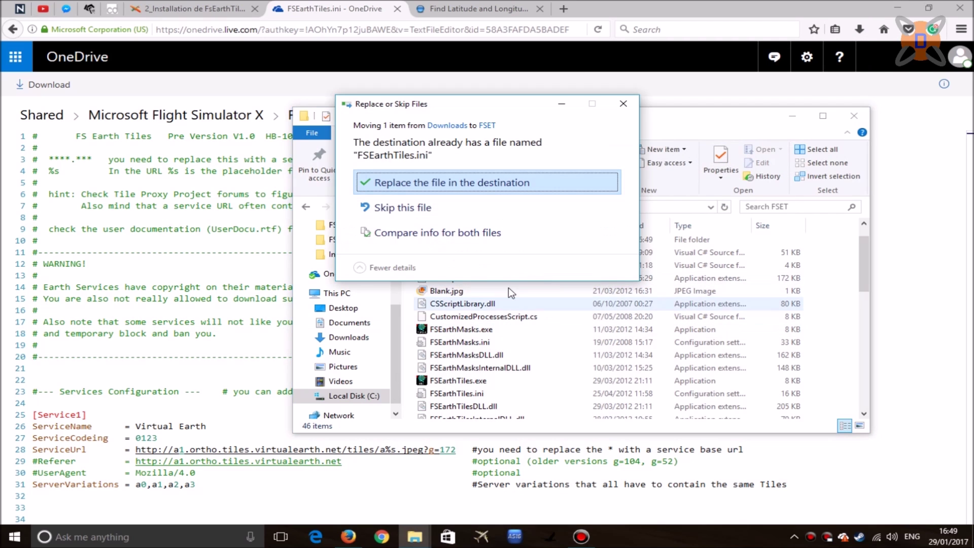
pyautogui.click(462, 201)
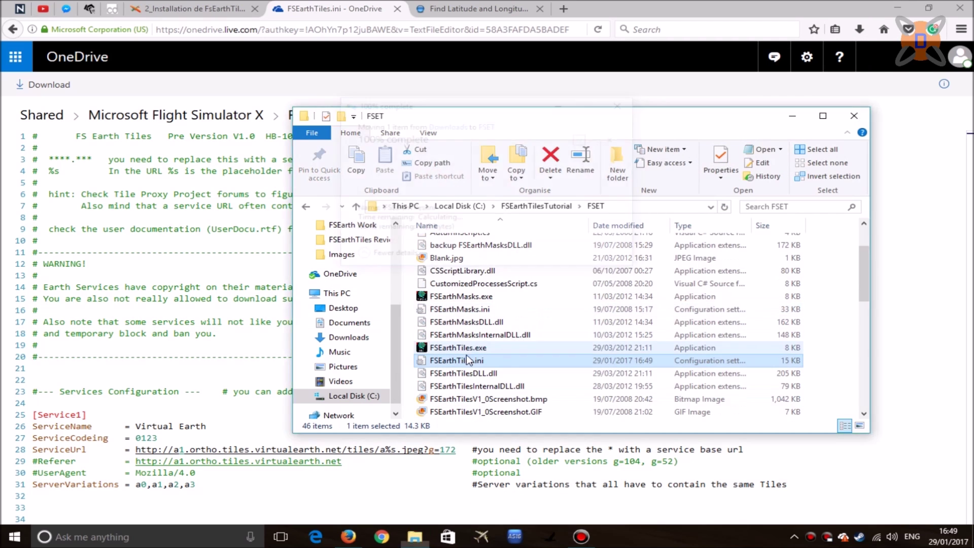
# - Open the FSEarthTiles.ini file in the FSET folder and locate its WorkingFolder and SceneryFolder paths
pyautogui.doubleClick(466, 360)
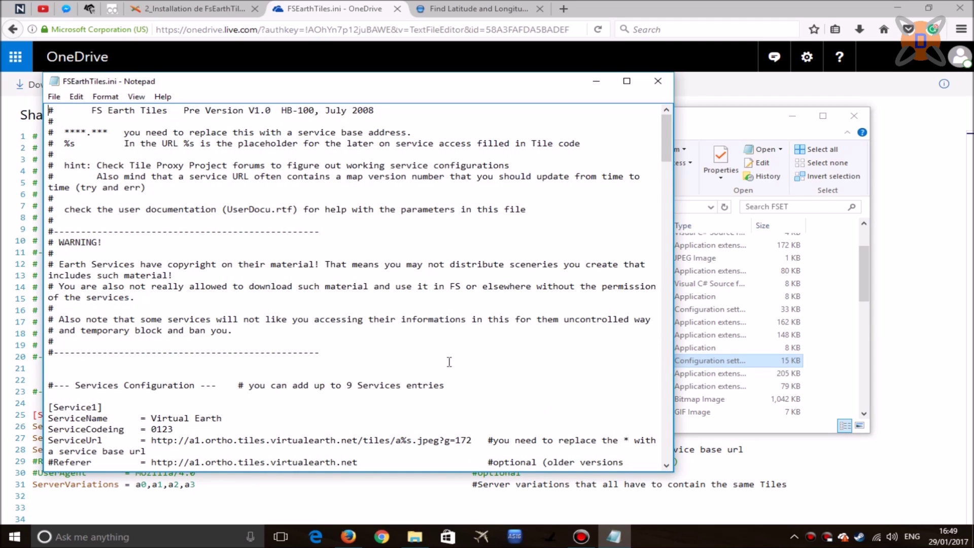
pyautogui.scroll(-15, 464, 358)
pyautogui.doubleClick(56, 287)
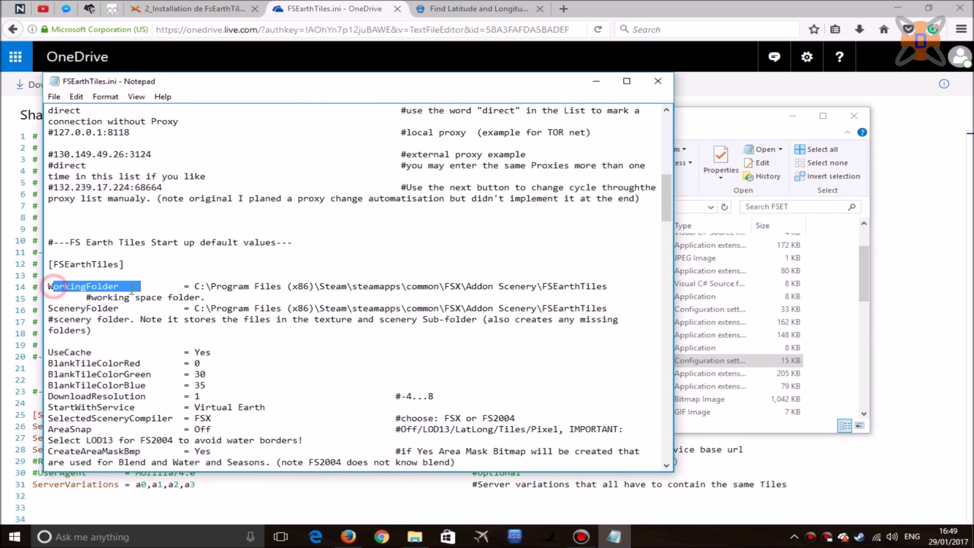
pyautogui.doubleClick(71, 308)
pyautogui.click(194, 308)
pyautogui.moveTo(195, 308); pyautogui.dragTo(603, 305)
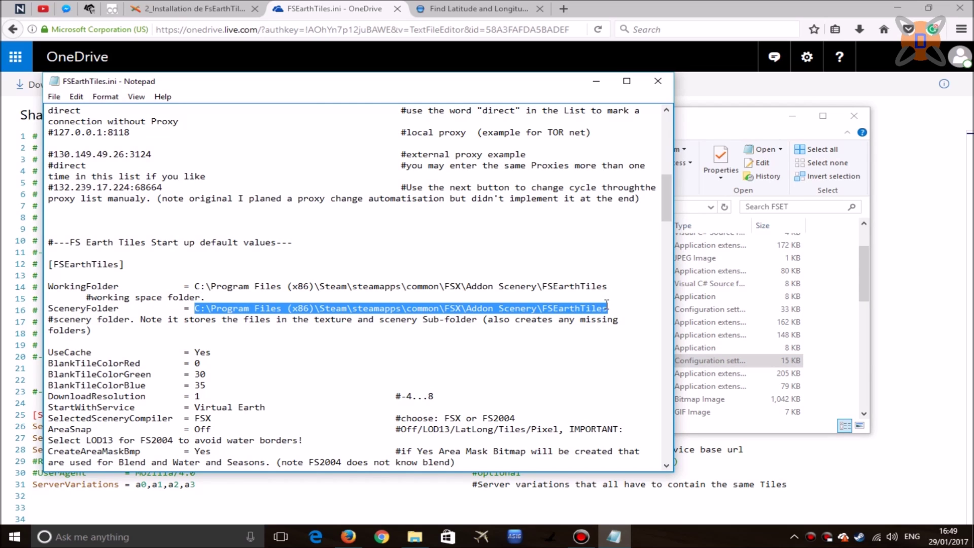
pyautogui.moveTo(614, 283); pyautogui.dragTo(414, 287)
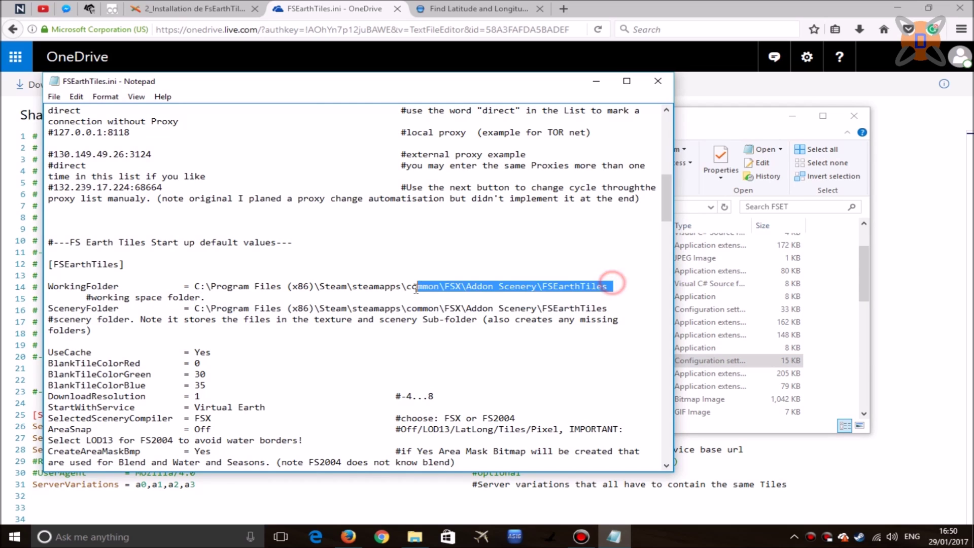
pyautogui.click(415, 287)
# - Set WorkingFolder in FSEarthTiles.ini to the copied path C:\FSEarthTilesTutorial\Work Folder, then save and close the file
pyautogui.click(743, 197)
pyautogui.scroll(5, 520, 244)
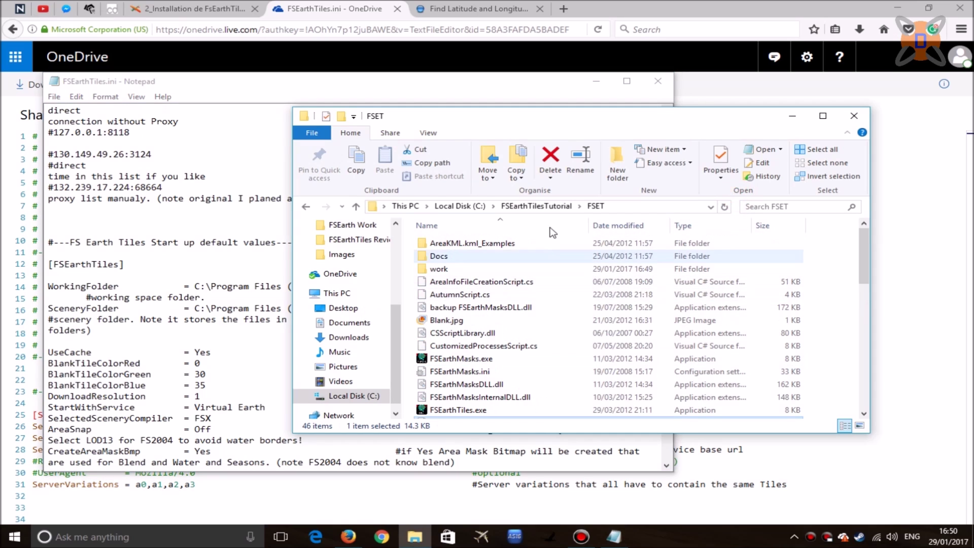
pyautogui.click(536, 205)
pyautogui.doubleClick(470, 253)
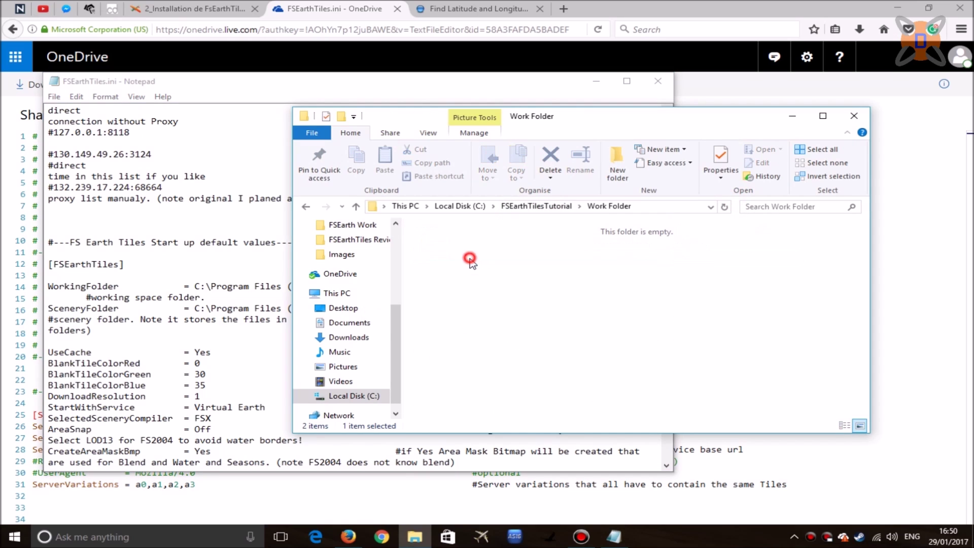
pyautogui.click(657, 205)
pyautogui.hotkey('ctrl', 'c')
pyautogui.hotkey('alt', 'Tab')
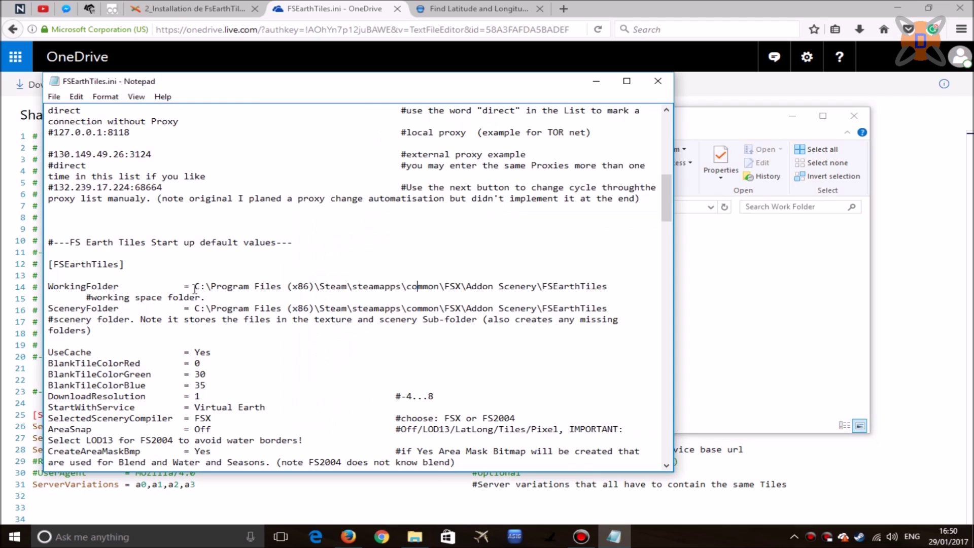
pyautogui.moveTo(193, 287); pyautogui.dragTo(609, 288)
pyautogui.hotkey('ctrl', 'v')
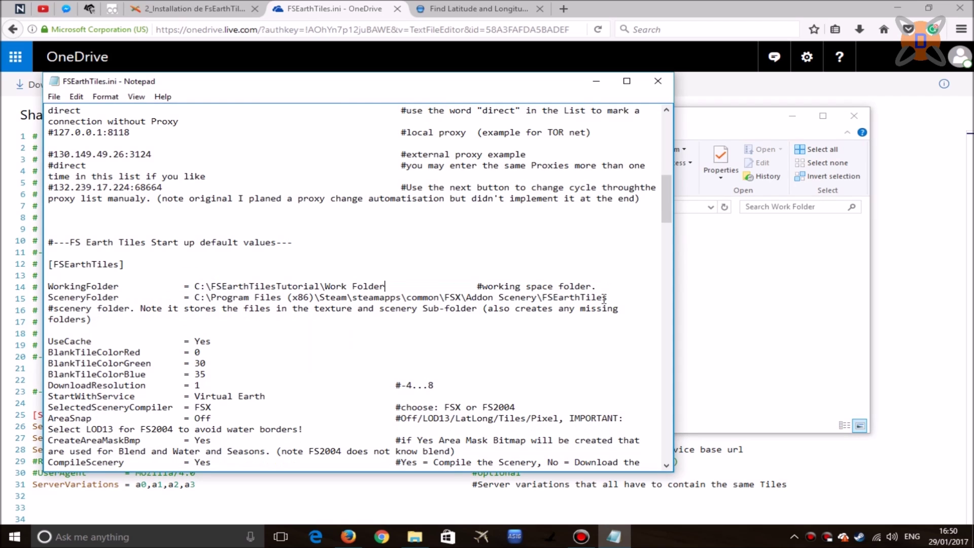
pyautogui.click(657, 81)
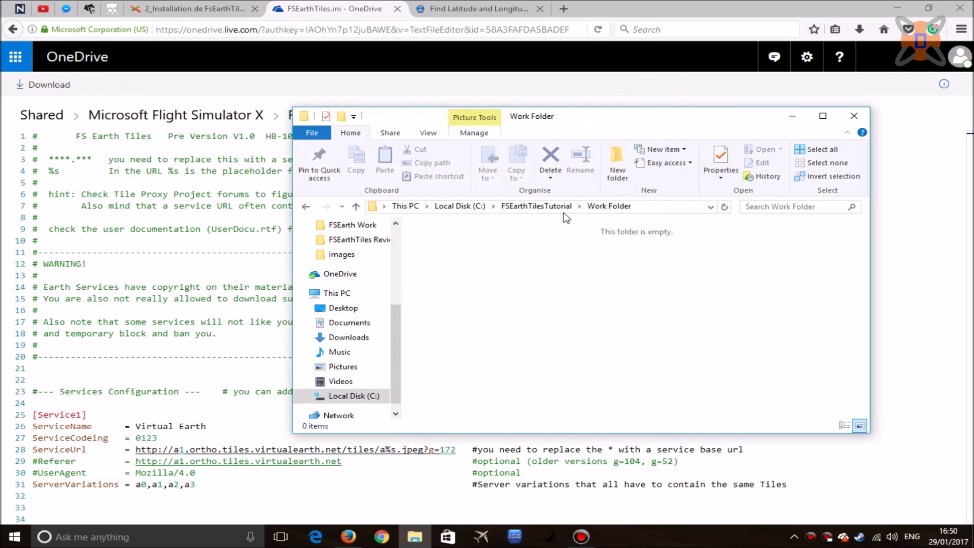
# - Launch FSEarthTiles.exe from the FSET folder and maximize its window
pyautogui.click(536, 206)
pyautogui.doubleClick(476, 243)
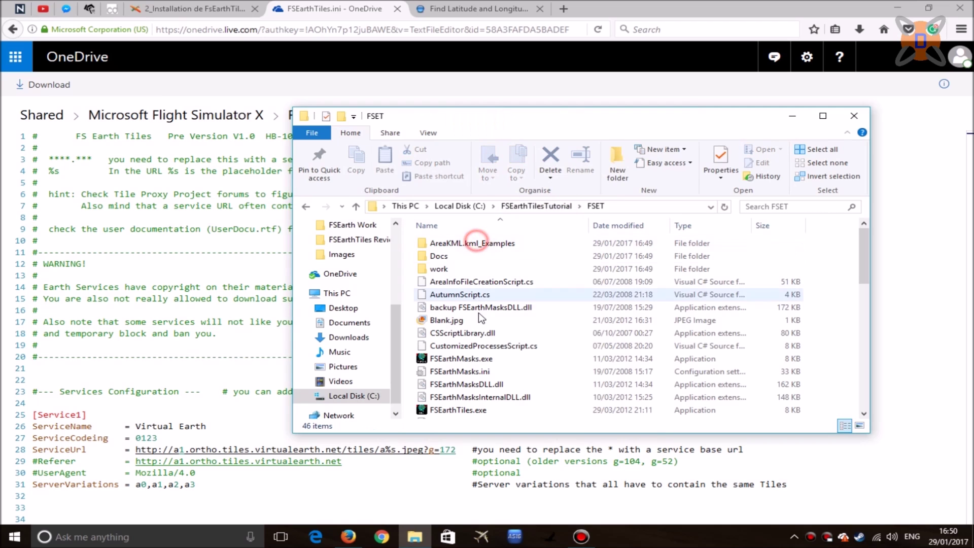
pyautogui.scroll(-1, 460, 390)
pyautogui.doubleClick(459, 373)
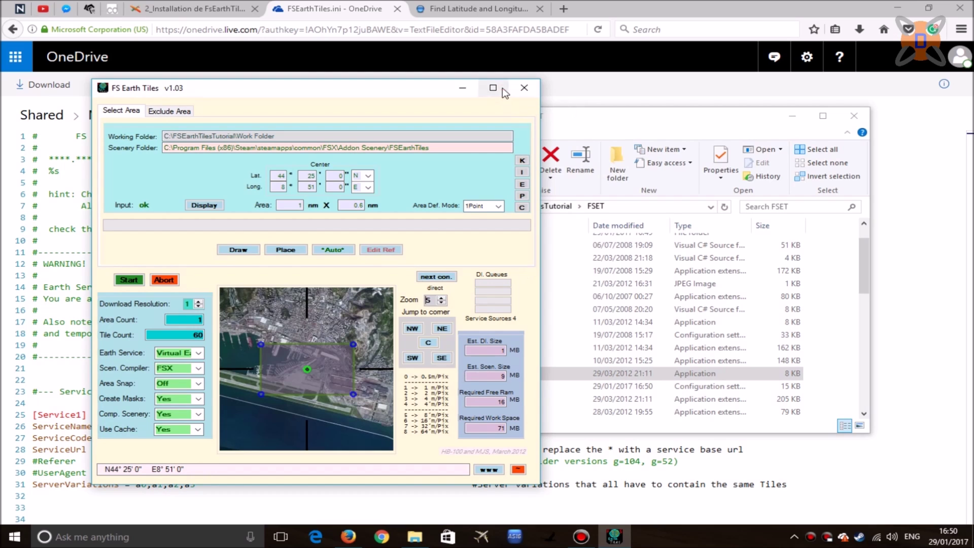
pyautogui.click(494, 87)
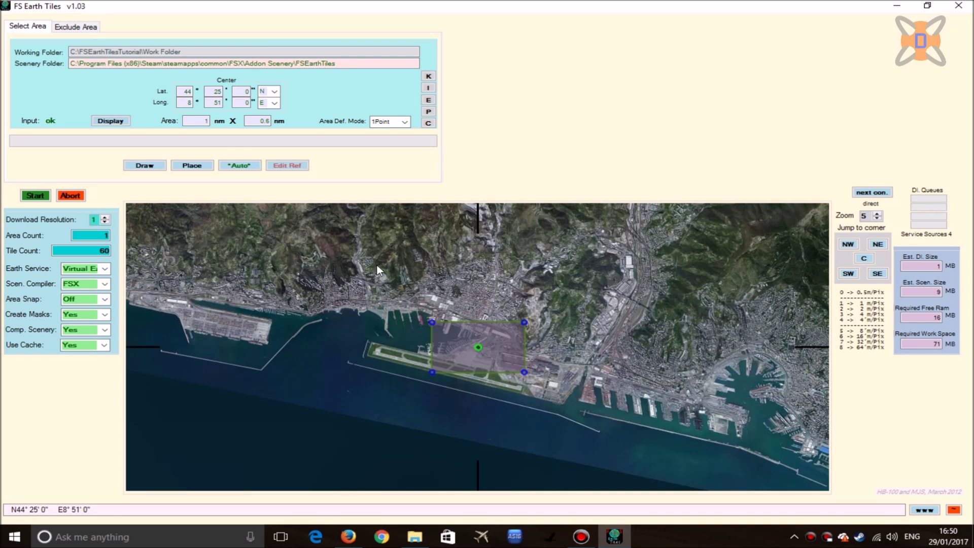
# - Explore the map preview at different zoom levels, moving from the Genoa coast to northern Germany at zoom 11
pyautogui.moveTo(472, 325); pyautogui.dragTo(484, 254)
pyautogui.click(877, 214)
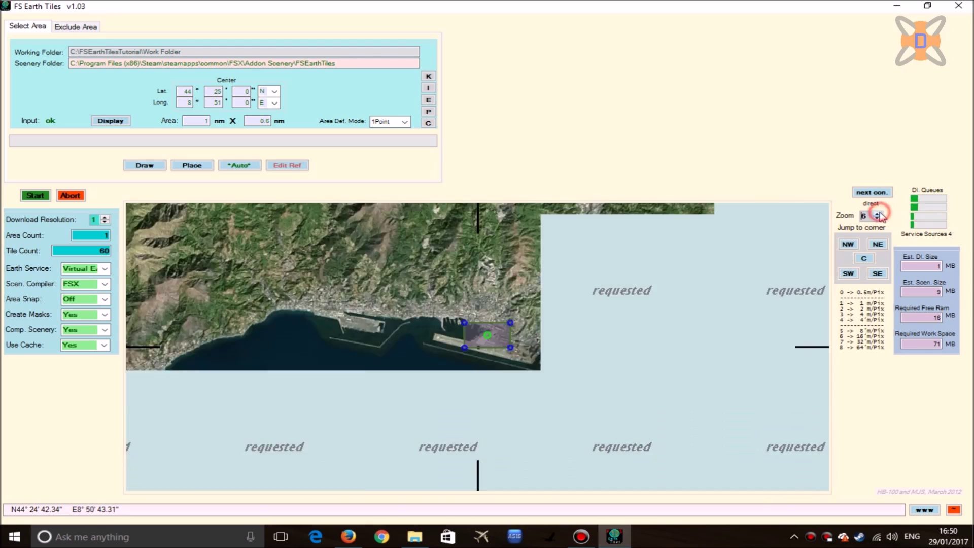
pyautogui.click(877, 214)
pyautogui.click(878, 214)
pyautogui.click(877, 214)
pyautogui.click(877, 218)
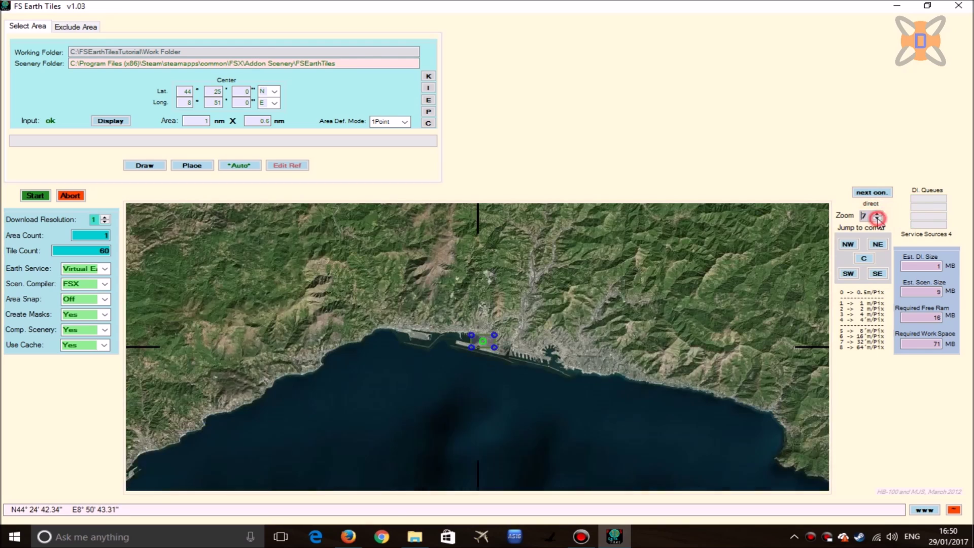
pyautogui.click(877, 218)
pyautogui.click(877, 218)
pyautogui.click(877, 213)
pyautogui.moveTo(380, 290); pyautogui.dragTo(382, 296)
pyautogui.click(470, 343)
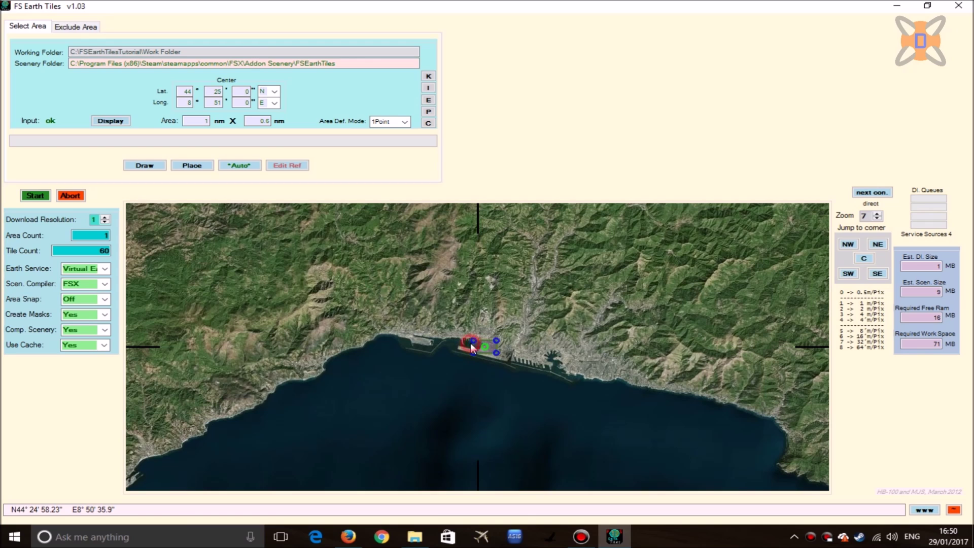
pyautogui.click(877, 213)
pyautogui.click(878, 214)
pyautogui.click(877, 213)
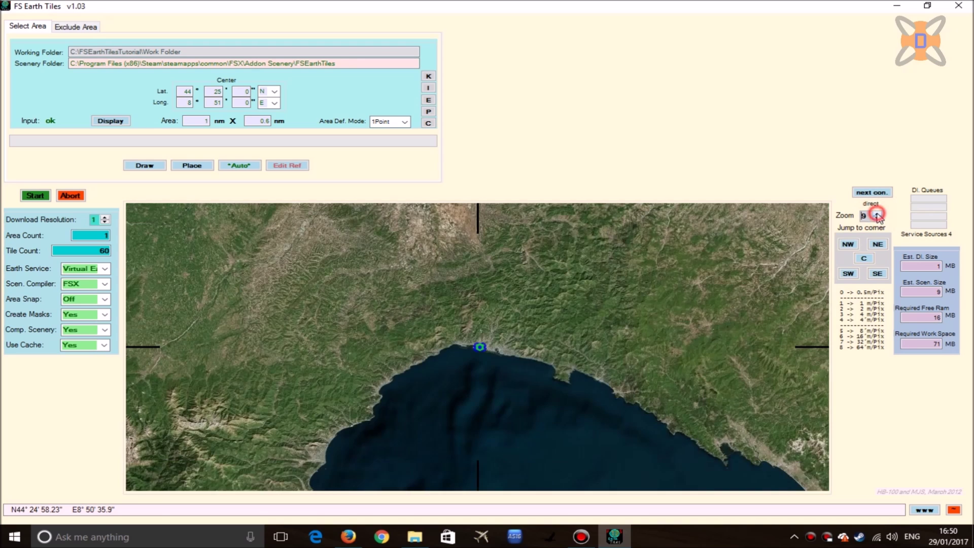
pyautogui.click(877, 214)
pyautogui.moveTo(569, 304); pyautogui.dragTo(555, 283)
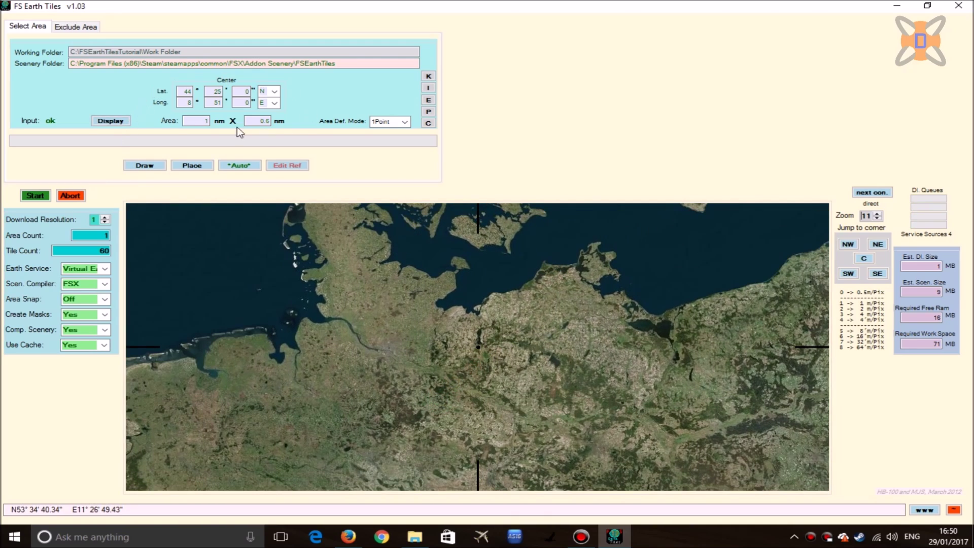
# - Switch to Firefox and look up Berlin's coordinates on the Find Latitude and Longitude site
pyautogui.click(362, 540)
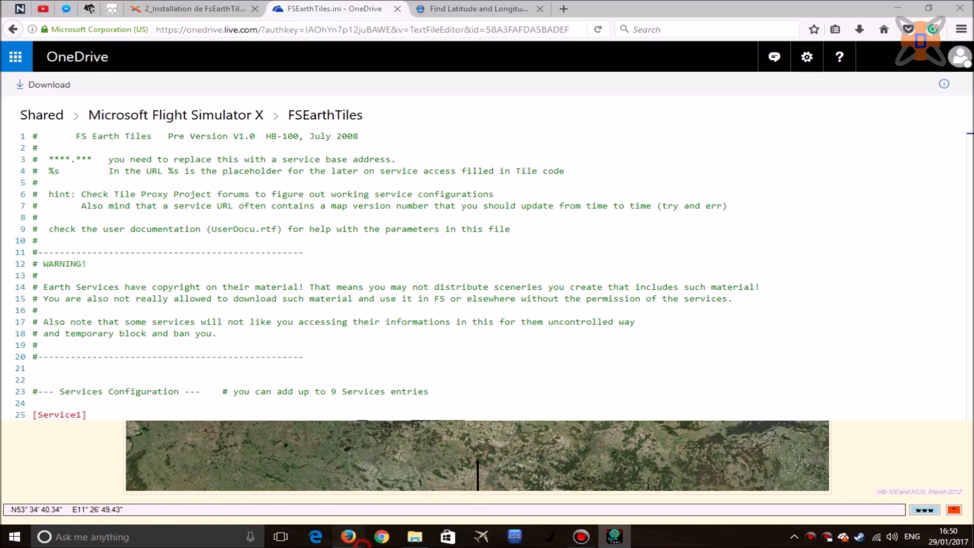
pyautogui.click(477, 9)
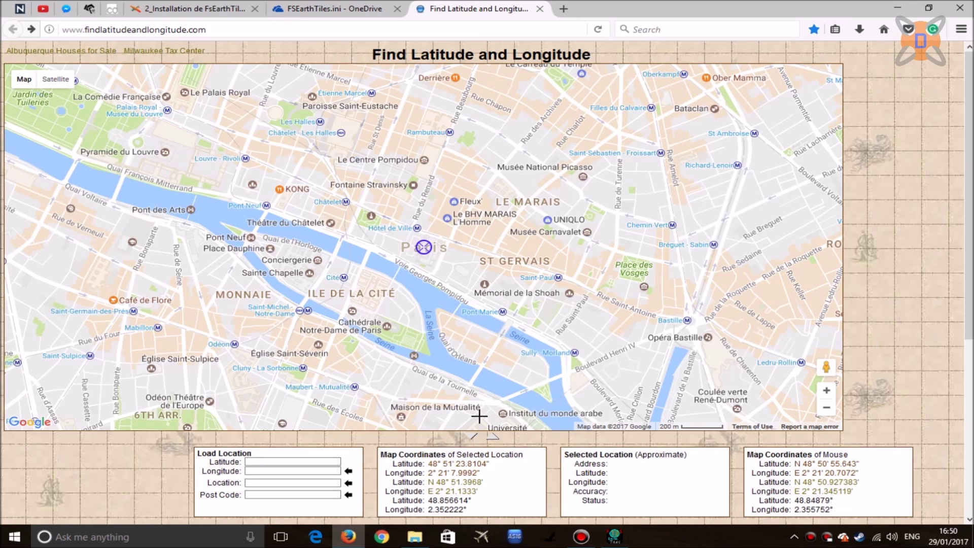
pyautogui.click(282, 480)
pyautogui.write('B')
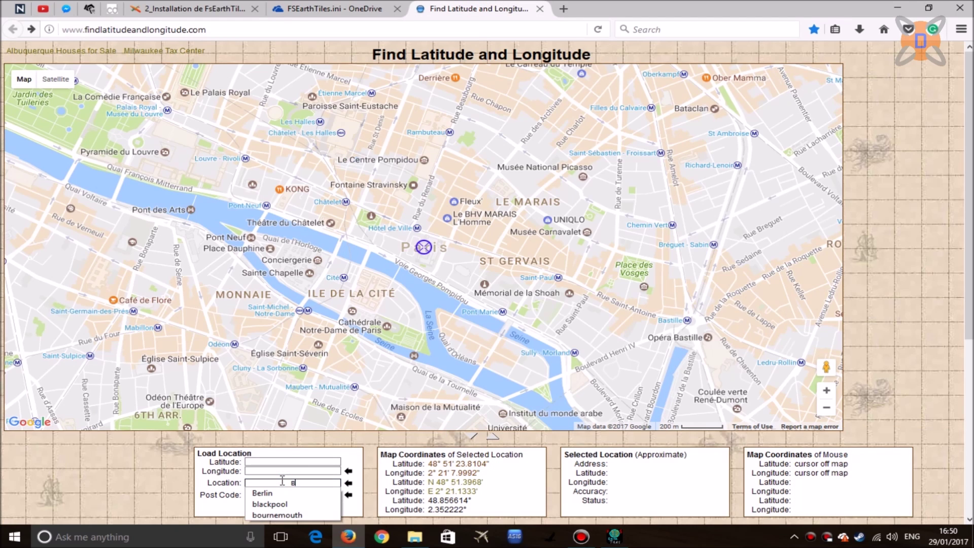
pyautogui.write('e')
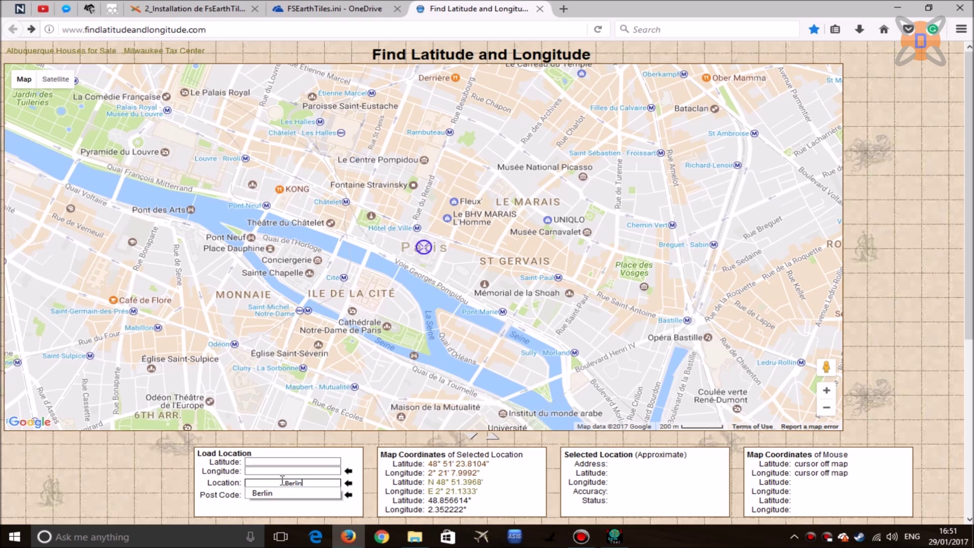
pyautogui.write('rlin')
pyautogui.press('Return')
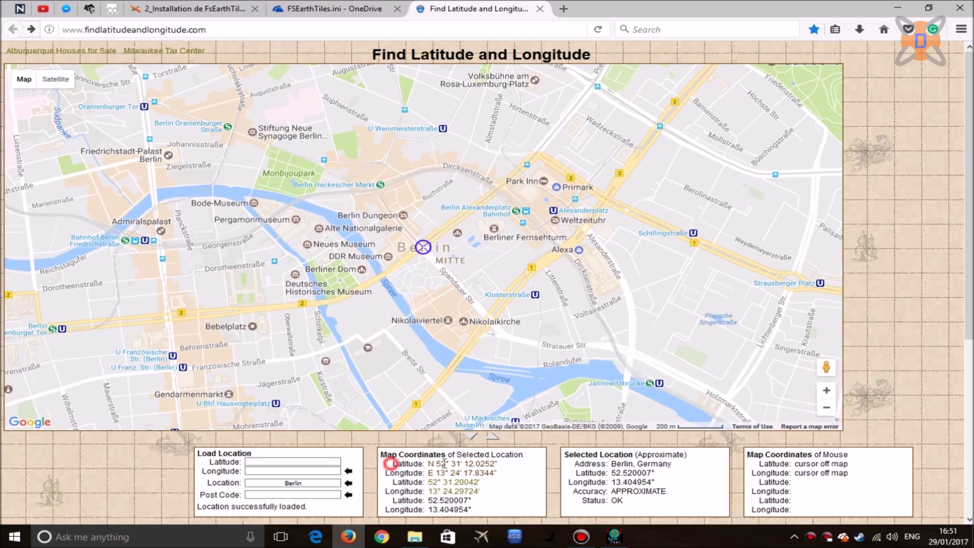
pyautogui.tripleClick(395, 465)
pyautogui.click(440, 464)
# - Return to FS Earth Tiles and set the area's center latitude to 52° 31' 12" N
pyautogui.click(614, 536)
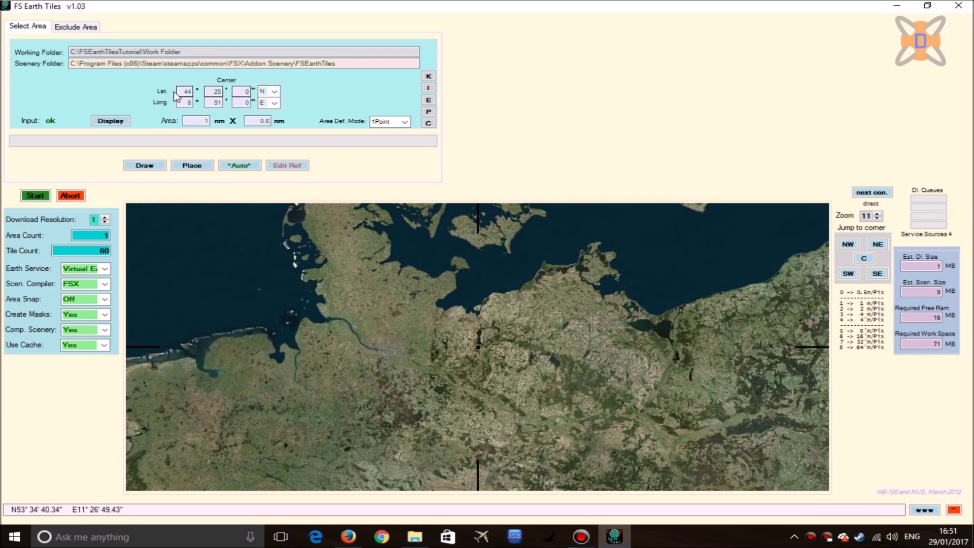
pyautogui.click(182, 92)
pyautogui.write('52')
pyautogui.doubleClick(213, 91)
pyautogui.write('31')
pyautogui.doubleClick(243, 91)
pyautogui.write('12')
# - Recheck the website's Berlin coordinates, set the center longitude to 13° 24' 17" E in FS Earth Tiles, and display that location
pyautogui.click(348, 536)
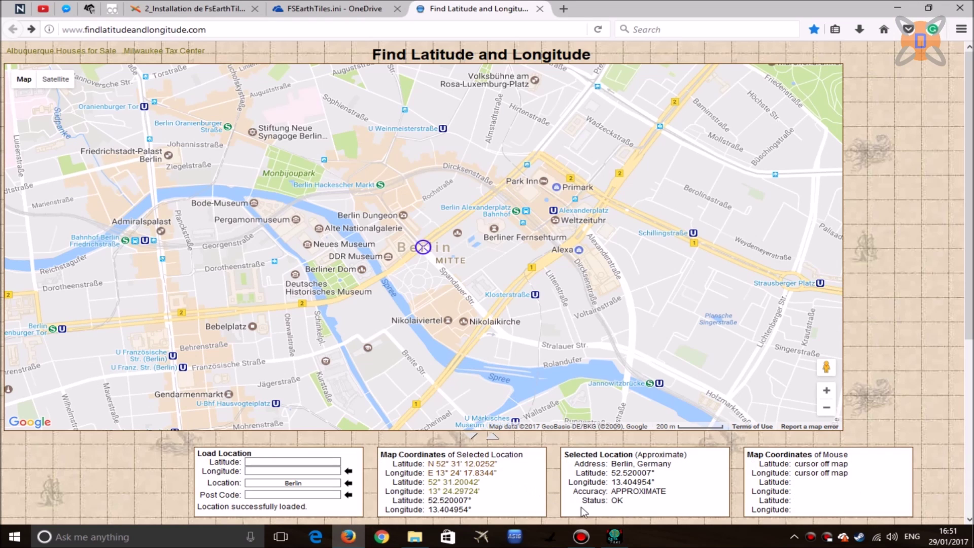
pyautogui.click(614, 536)
pyautogui.doubleClick(185, 102)
pyautogui.write('13')
pyautogui.doubleClick(213, 102)
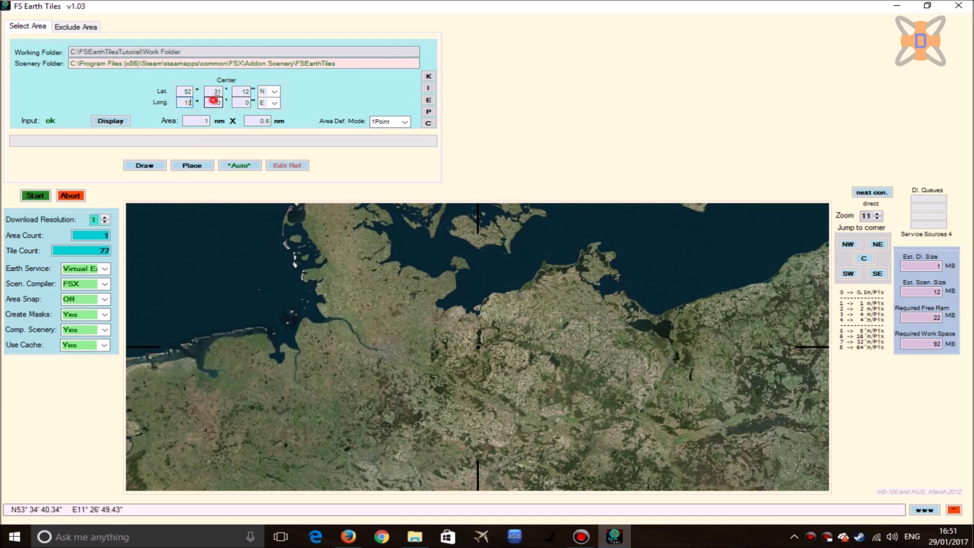
pyautogui.write('25')
pyautogui.doubleClick(235, 102)
pyautogui.write('17')
pyautogui.click(110, 120)
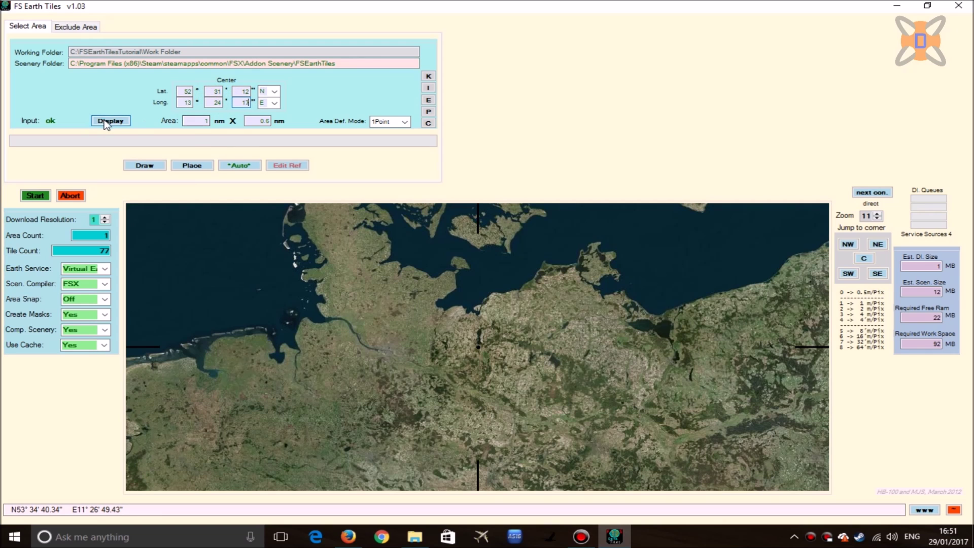
# - Draw a download area of about 14.5 by 7.9 nm over Berlin at zoom 7
pyautogui.click(878, 214)
pyautogui.click(878, 214)
pyautogui.click(878, 214)
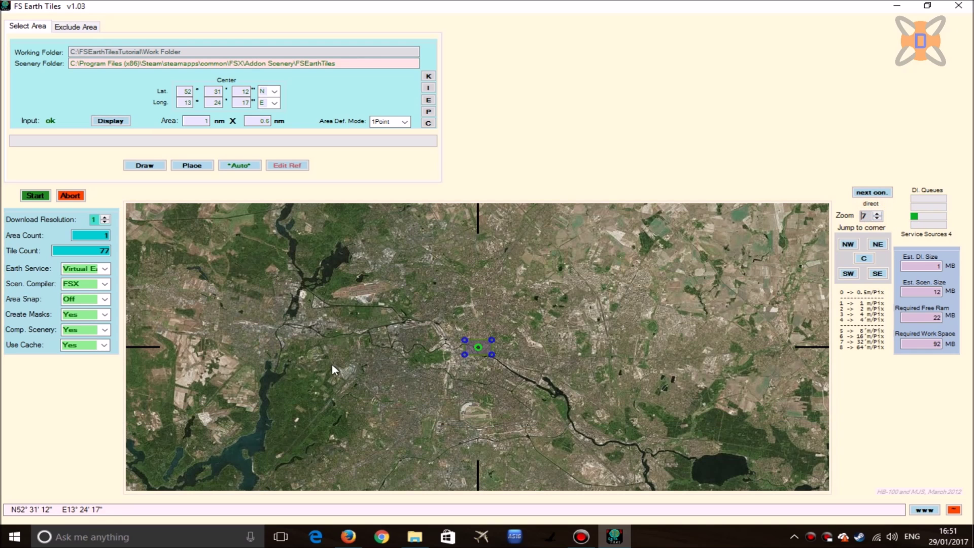
pyautogui.click(143, 165)
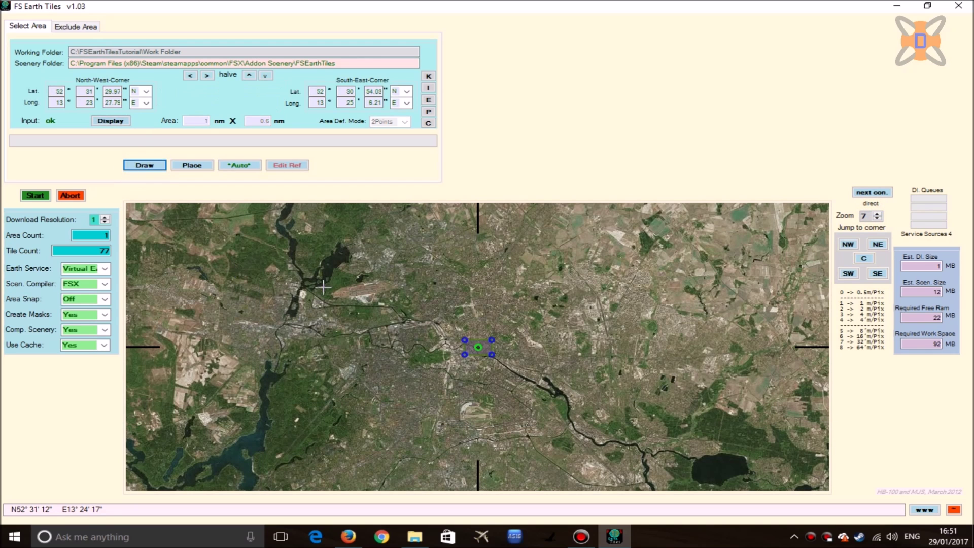
pyautogui.moveTo(279, 243); pyautogui.dragTo(671, 434)
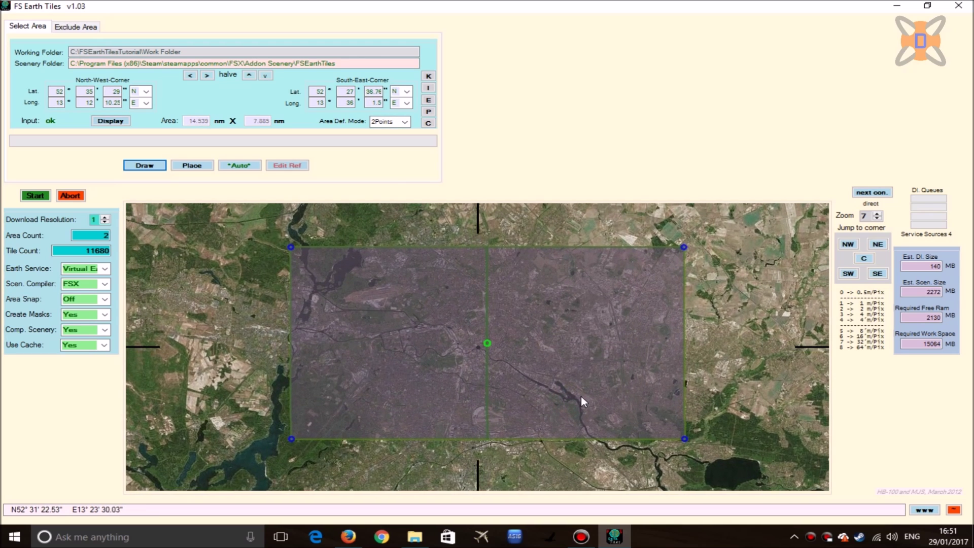
pyautogui.moveTo(577, 397); pyautogui.dragTo(574, 400)
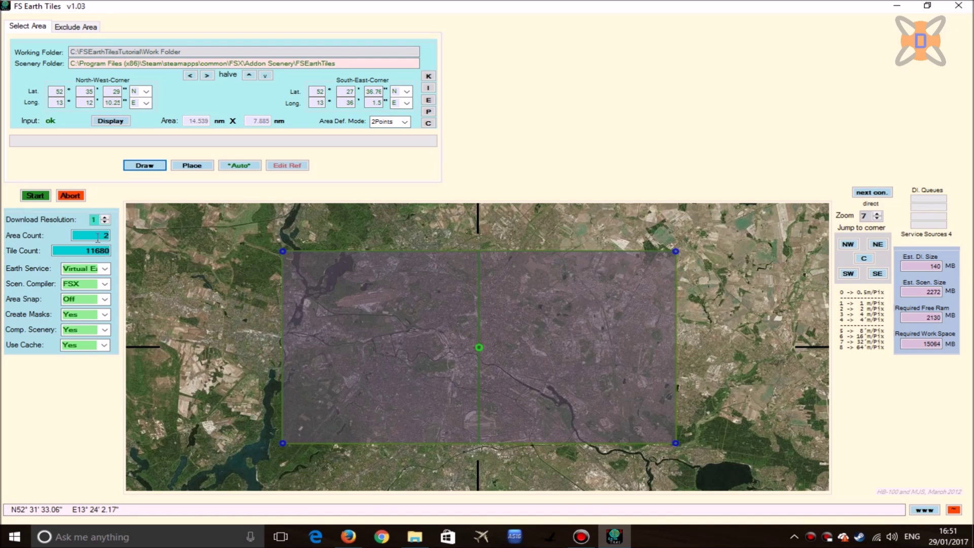
# - Set the download resolution to 2 for the Berlin area
pyautogui.click(105, 218)
pyautogui.click(104, 218)
pyautogui.click(104, 218)
pyautogui.click(105, 223)
pyautogui.click(104, 222)
# - Examine the detail of the central Berlin imagery at zoom levels down to 3, comparing it with the available download resolutions
pyautogui.click(877, 219)
pyautogui.click(878, 220)
pyautogui.click(877, 219)
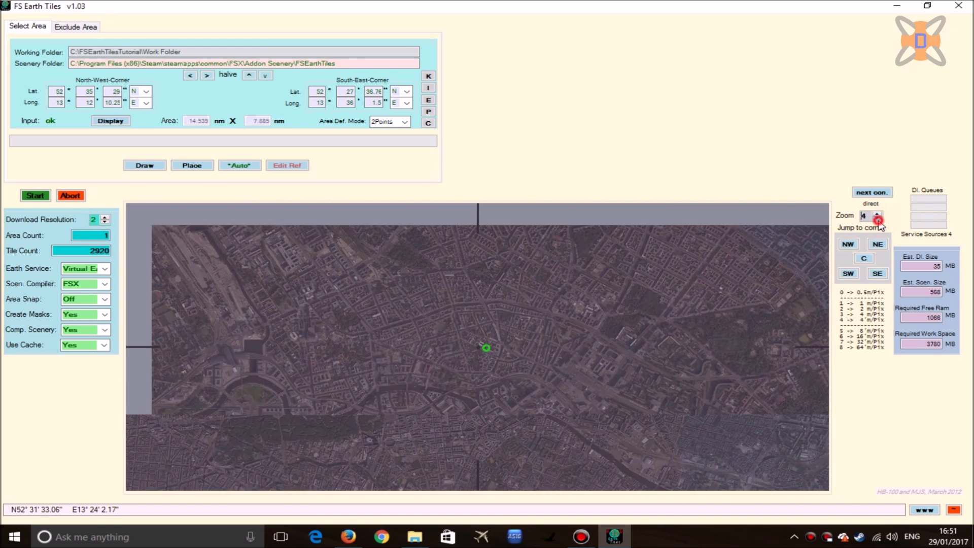
pyautogui.click(878, 219)
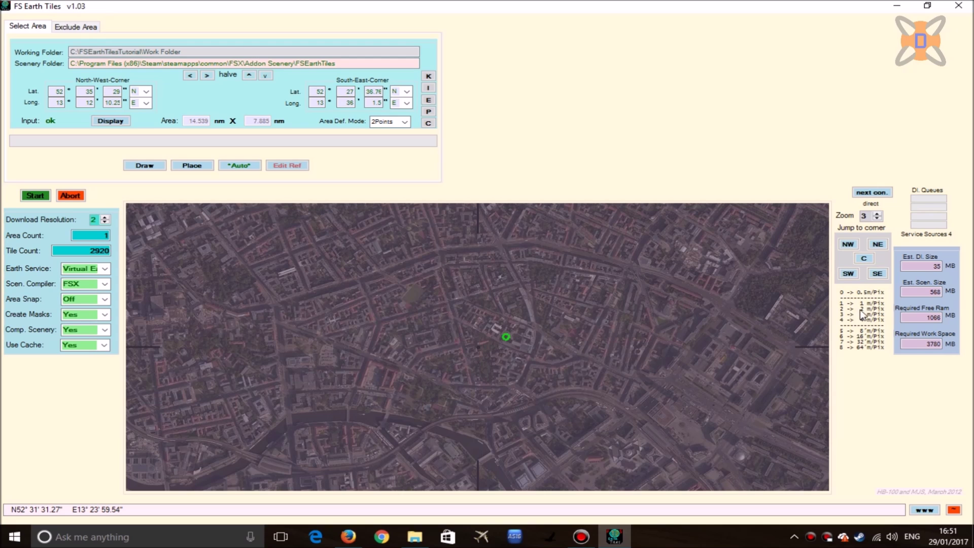
pyautogui.click(107, 218)
pyautogui.click(105, 222)
pyautogui.moveTo(532, 348)
pyautogui.mouseDown()
pyautogui.moveTo(500, 295)
pyautogui.moveTo(480, 354)
pyautogui.moveTo(445, 345)
pyautogui.mouseUp()
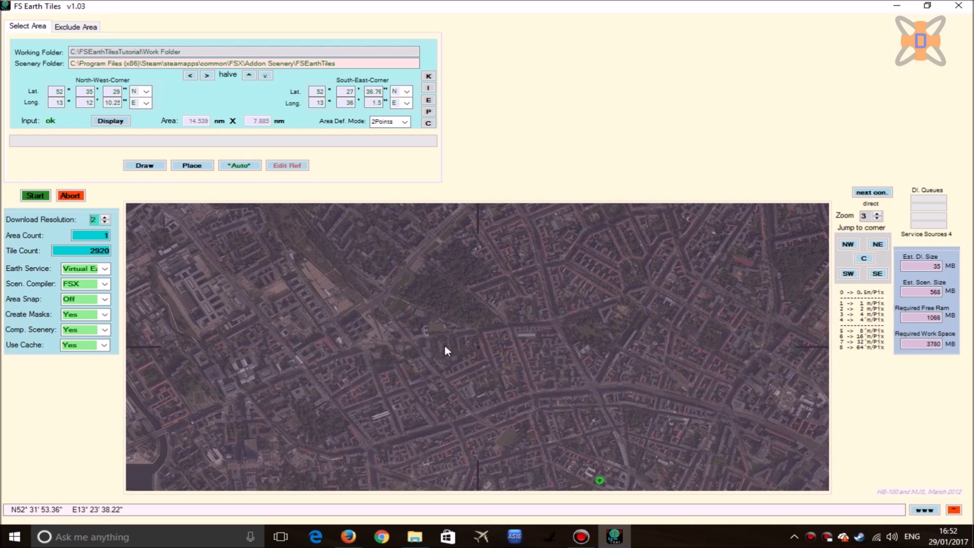
# - Change the last part of the scenery folder path to Berlin and start generating the scenery
pyautogui.moveTo(351, 62); pyautogui.dragTo(298, 72)
pyautogui.write('Berlin')
pyautogui.click(35, 198)
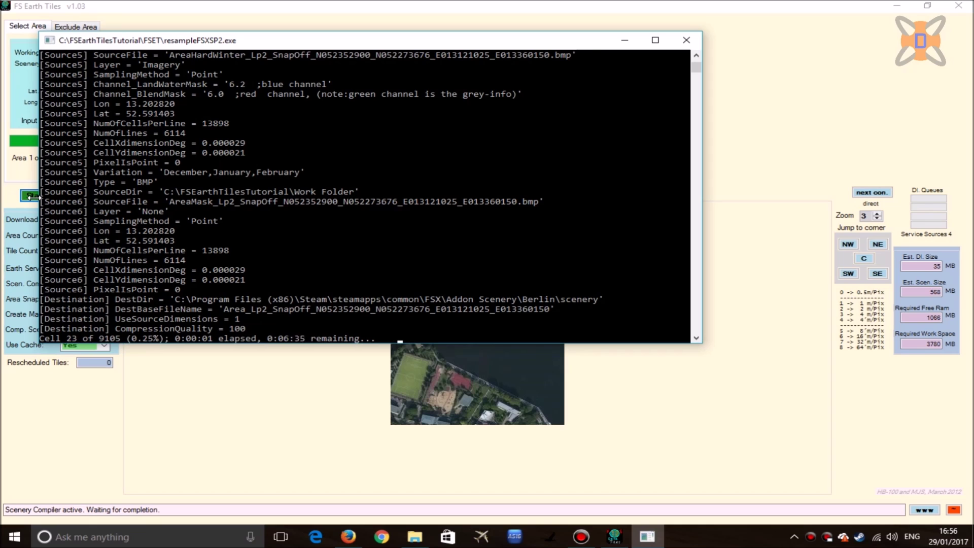
# - In Task Manager's process details, examine the priority and affinity options for resampleFSXSP2.exe, and close Task Manager
pyautogui.rightClick(695, 529)
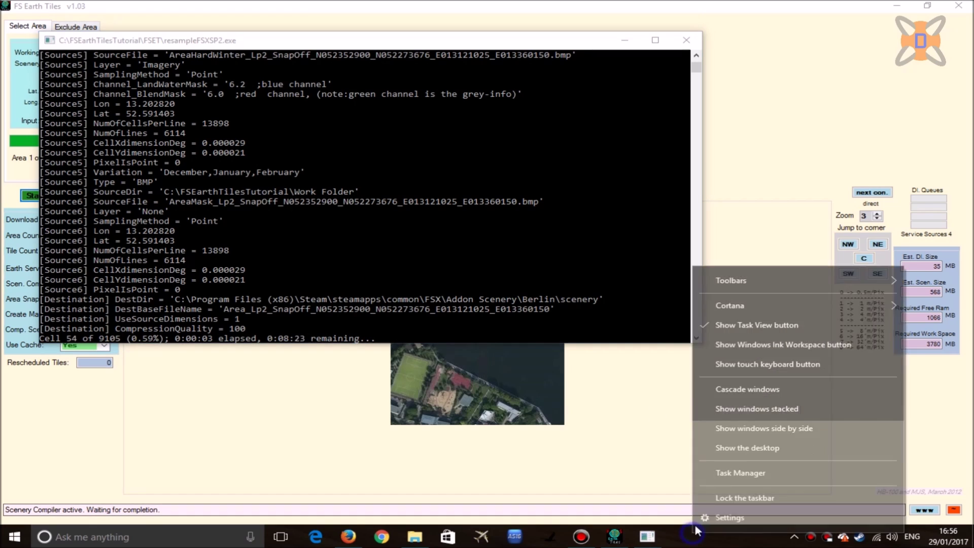
pyautogui.click(771, 472)
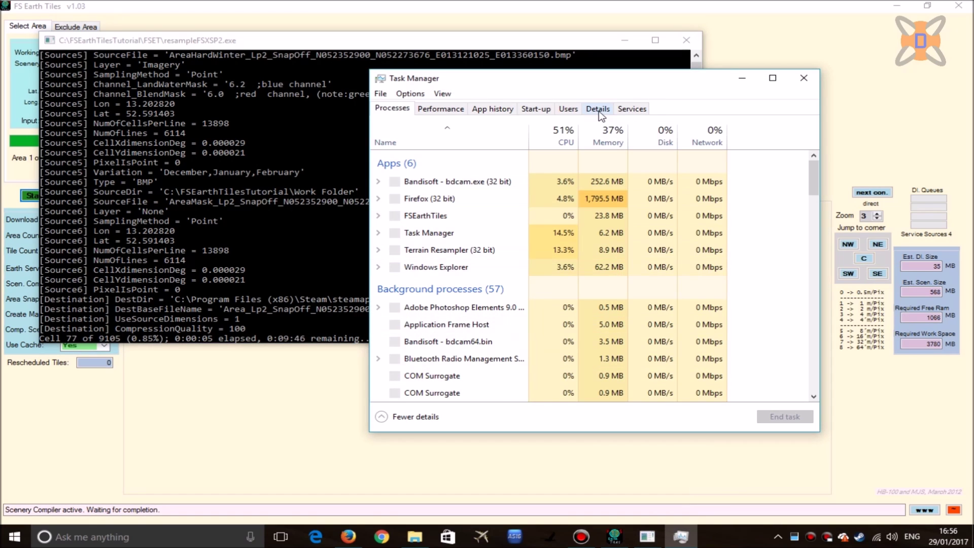
pyautogui.click(598, 109)
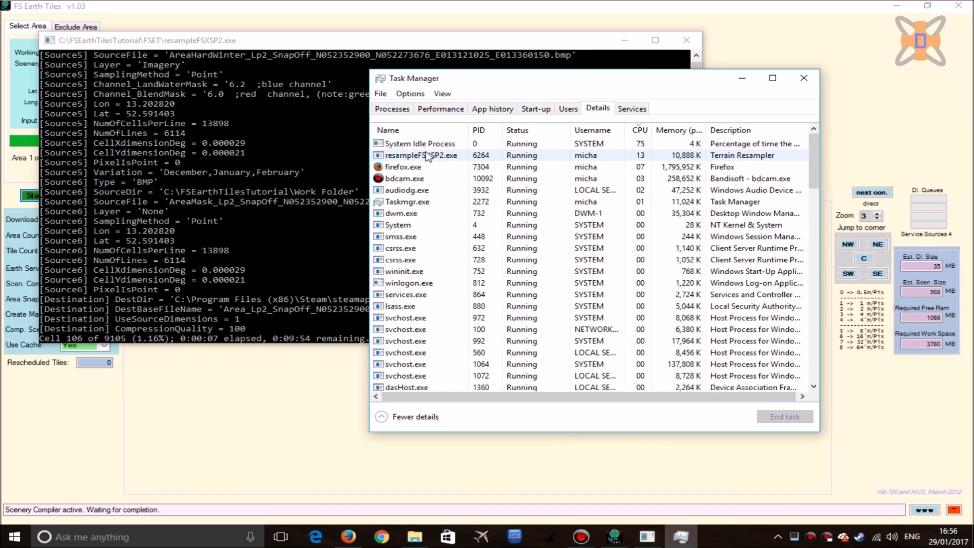
pyautogui.rightClick(413, 157)
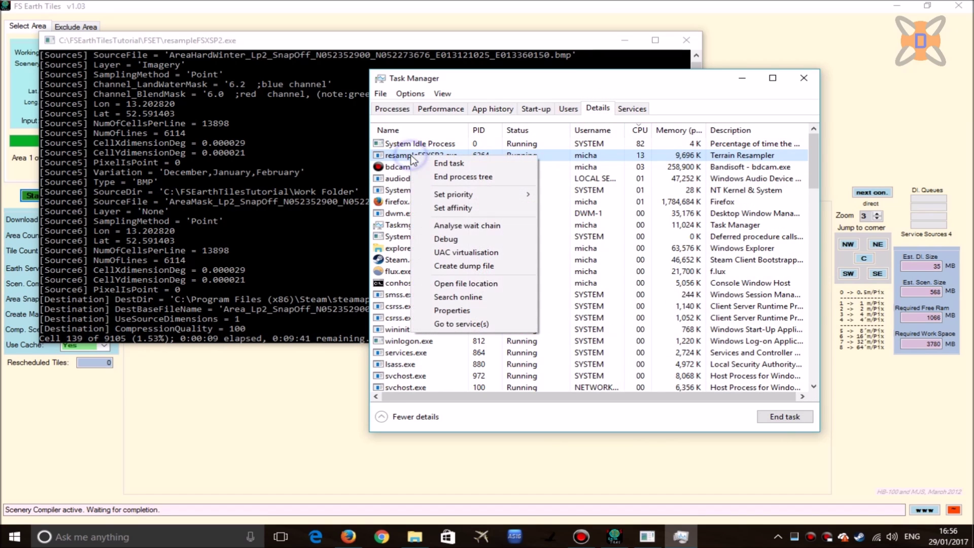
pyautogui.rightClick(471, 156)
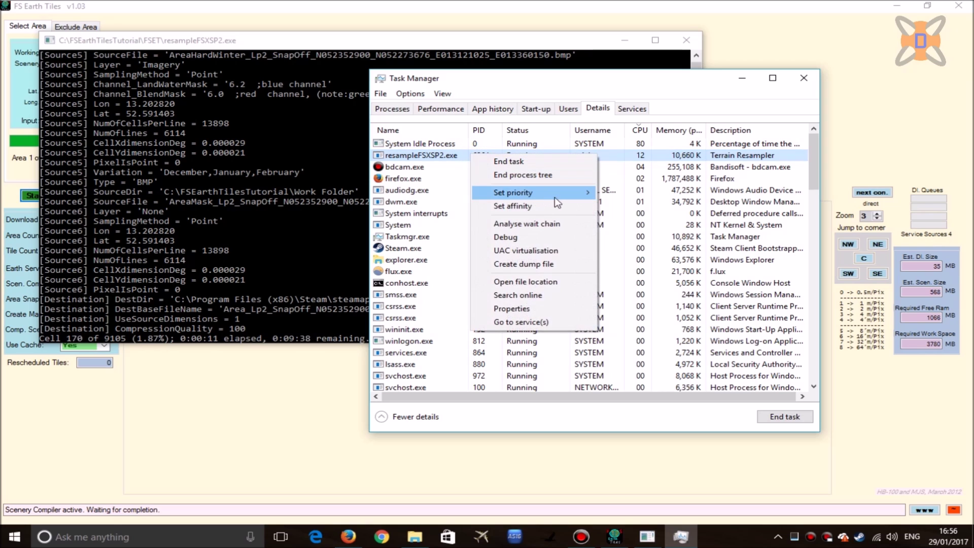
pyautogui.click(572, 206)
pyautogui.click(519, 284)
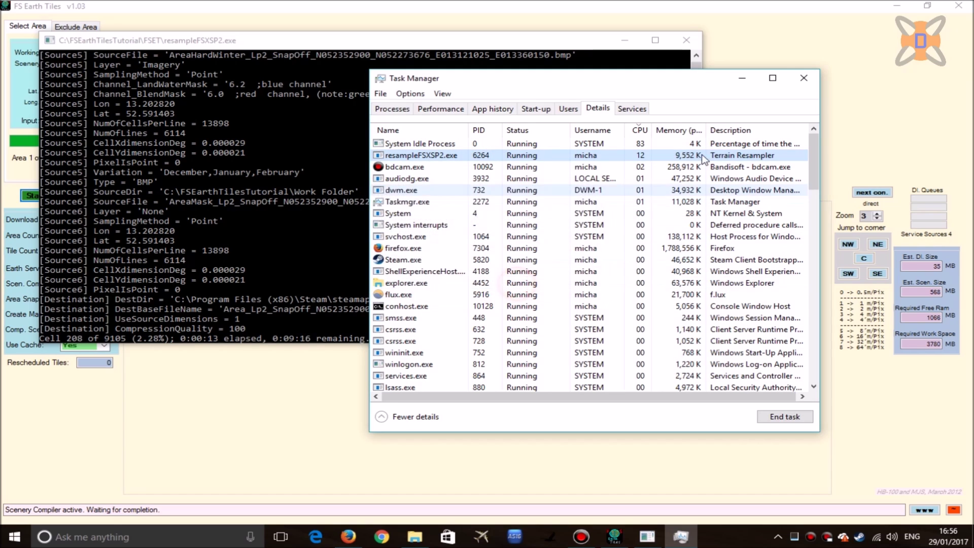
pyautogui.click(801, 78)
pyautogui.moveTo(543, 48); pyautogui.dragTo(553, 48)
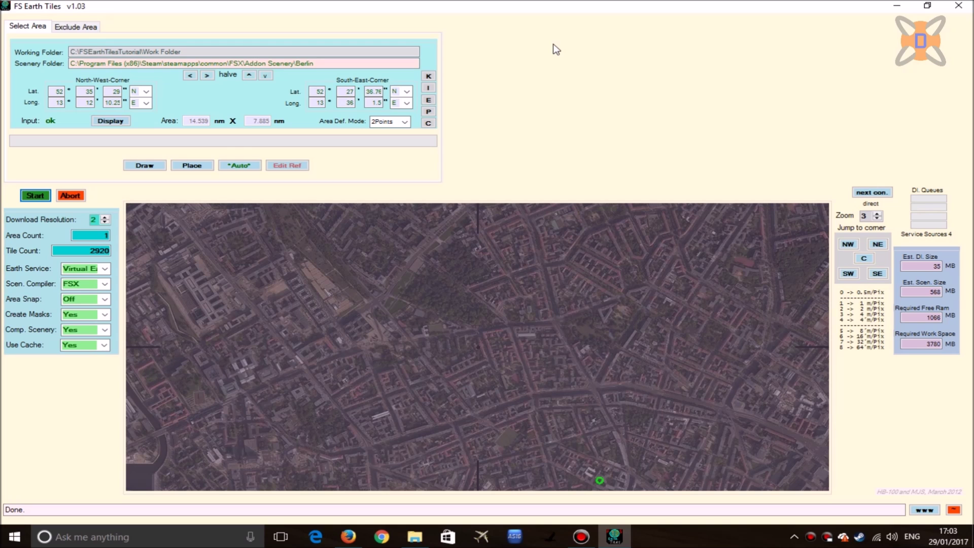
# - Launch Flight Simulator X and add the Berlin folder from Addon Scenery to its scenery library
pyautogui.rightClick(859, 537)
pyautogui.click(723, 364)
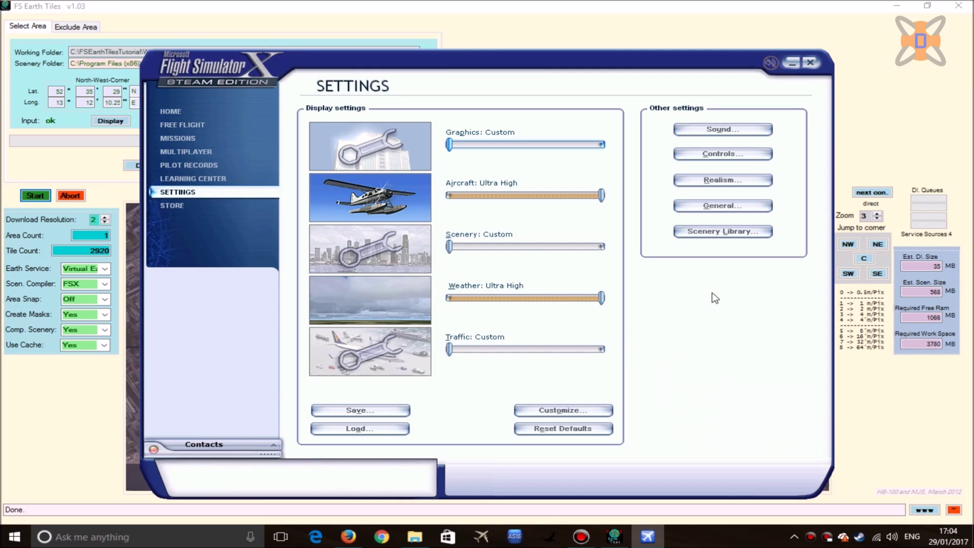
pyautogui.click(721, 233)
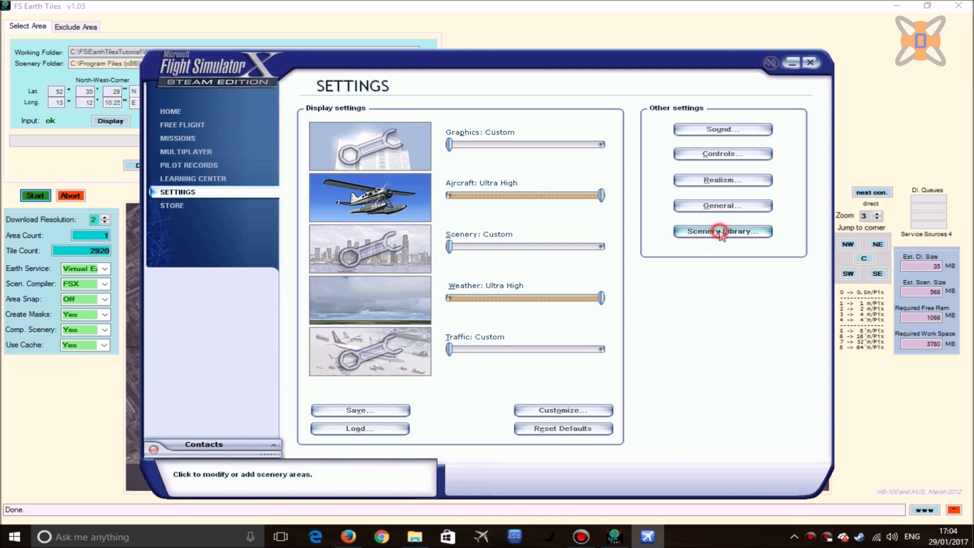
pyautogui.click(675, 251)
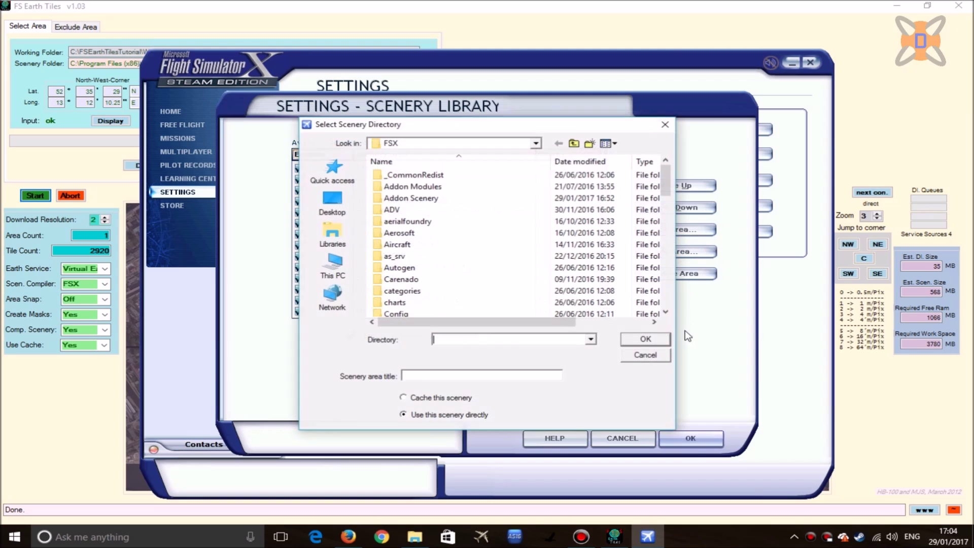
pyautogui.doubleClick(441, 198)
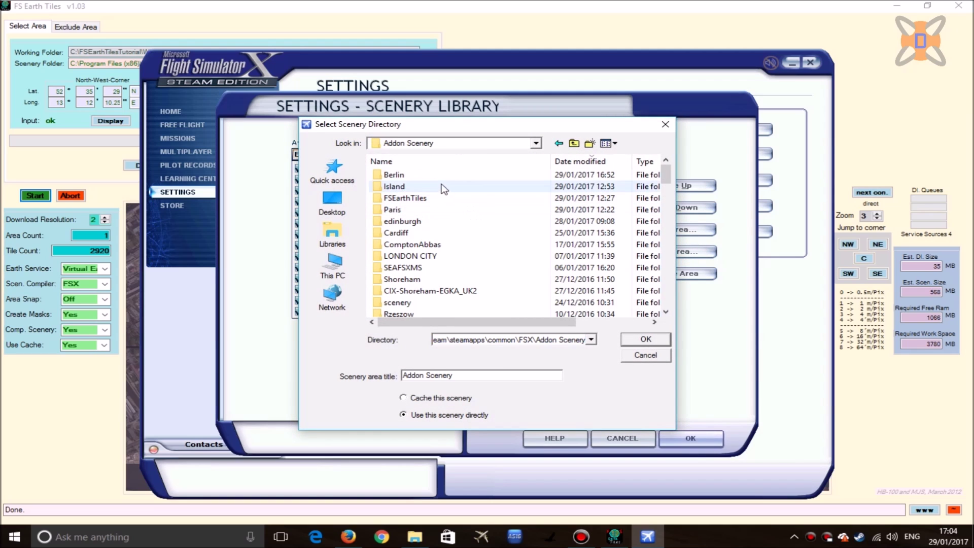
pyautogui.click(419, 176)
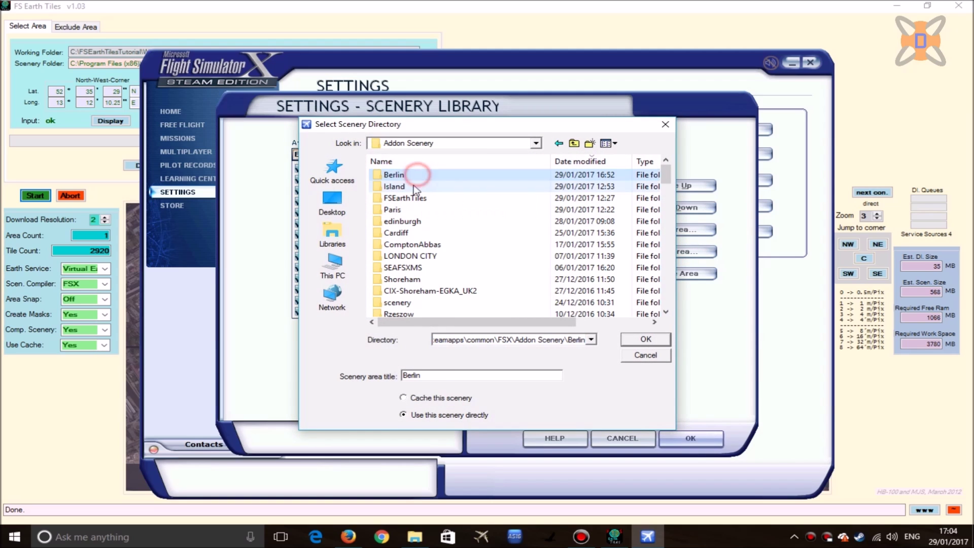
pyautogui.click(654, 338)
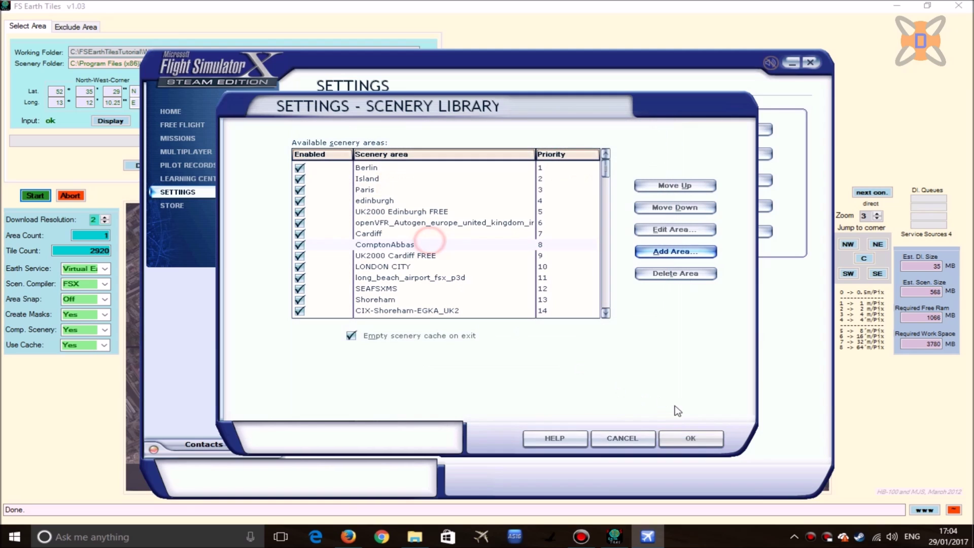
pyautogui.click(693, 439)
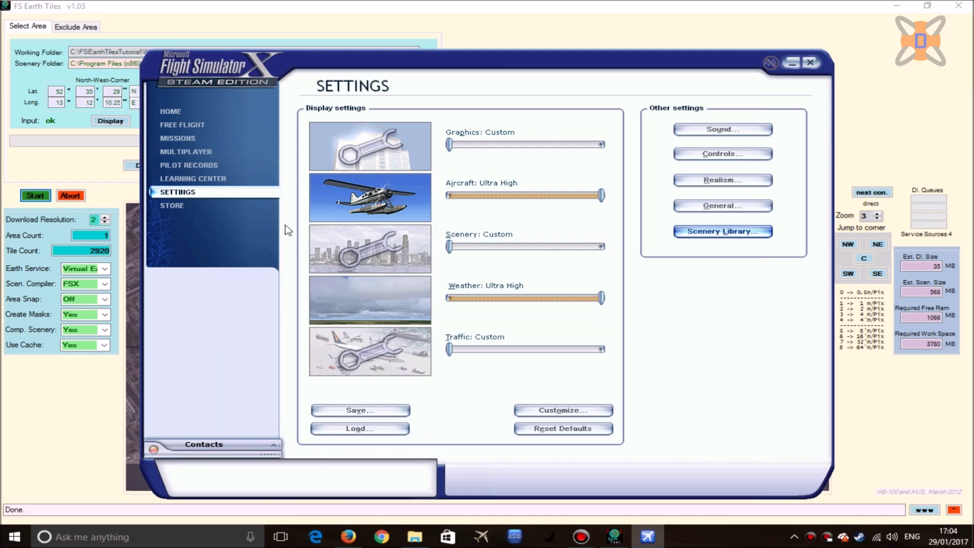
# - Open the free flight setup and its aircraft selection
pyautogui.click(215, 128)
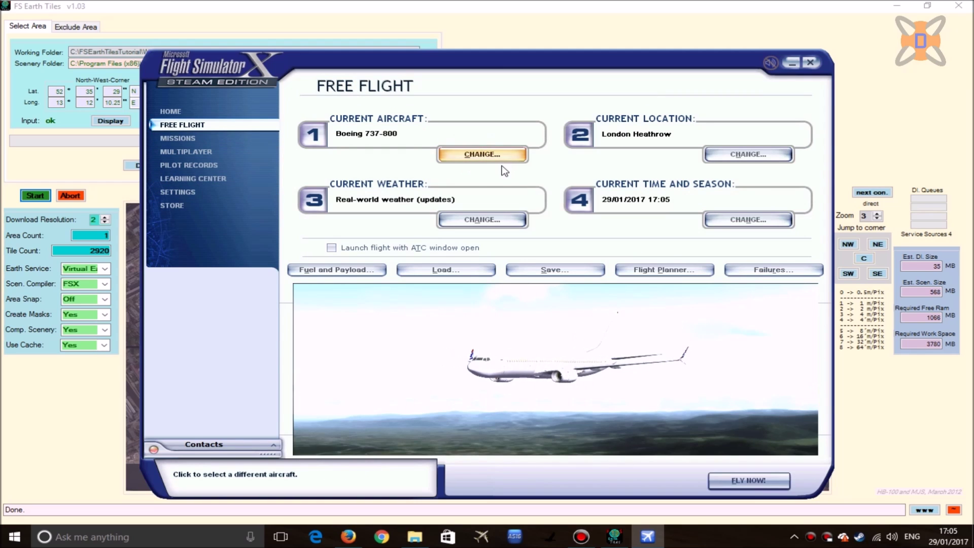
pyautogui.click(497, 155)
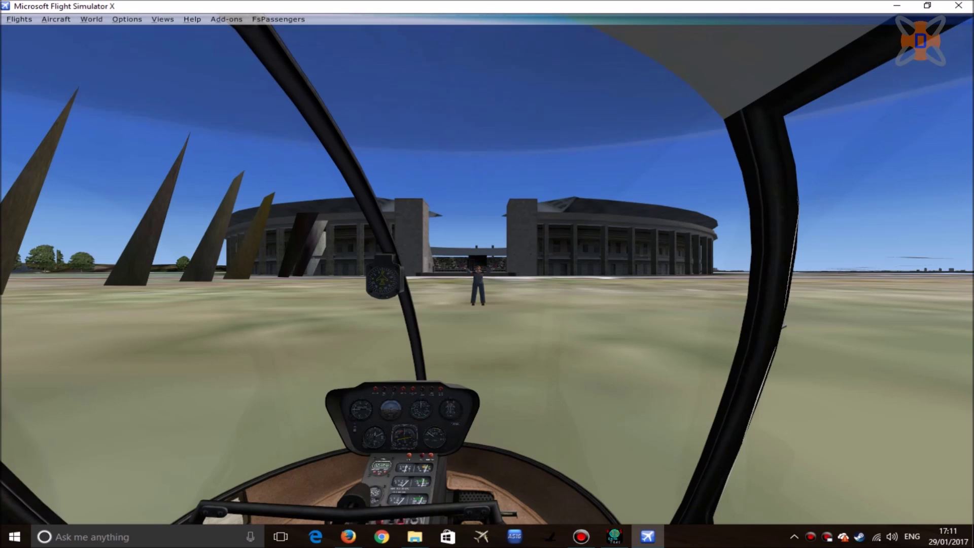
# - Show the coordinates readout and look over the Berlin photo scenery from an outside view of the helicopter
pyautogui.hotkey('shift', 'z')
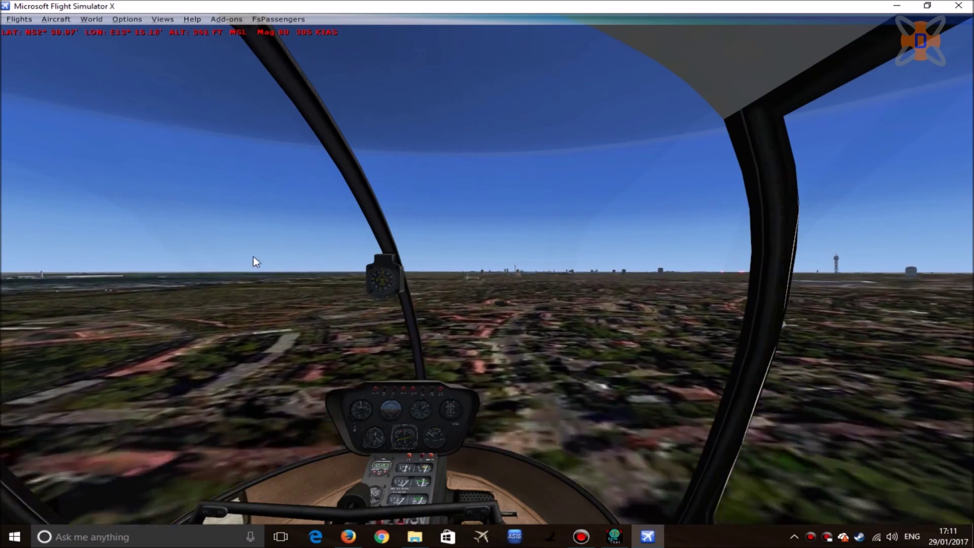
pyautogui.rightClick(265, 219)
pyautogui.moveTo(345, 237)
pyautogui.click(398, 238)
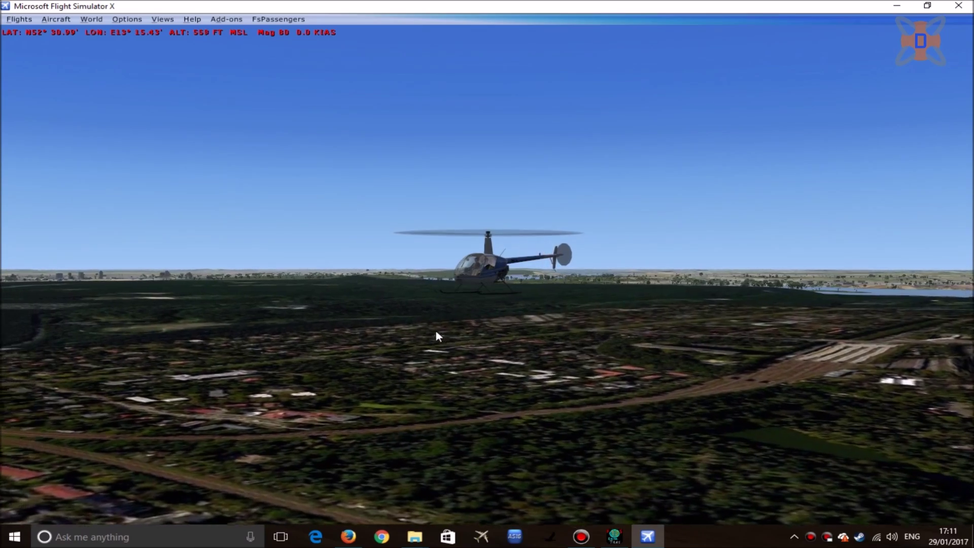
pyautogui.moveTo(436, 331); pyautogui.dragTo(376, 362)
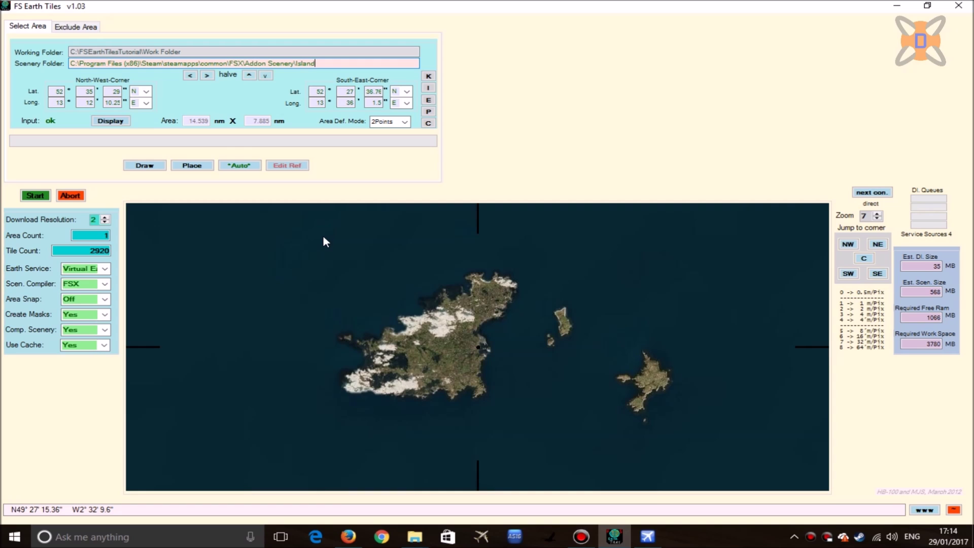
# - Draw a download area around the largest island and tighten its north-west corner to make it about 7.7 by 6.4 nm
pyautogui.click(145, 166)
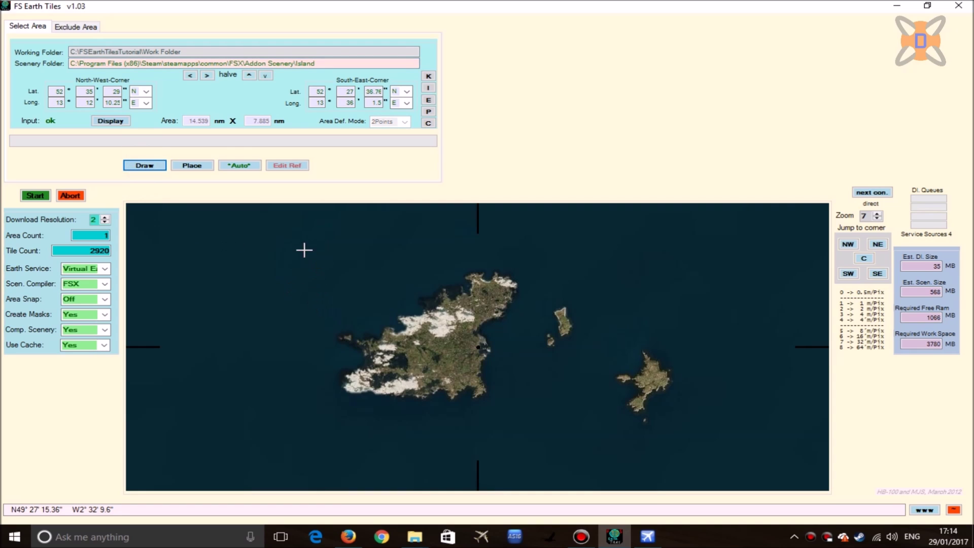
pyautogui.moveTo(302, 232); pyautogui.dragTo(522, 412)
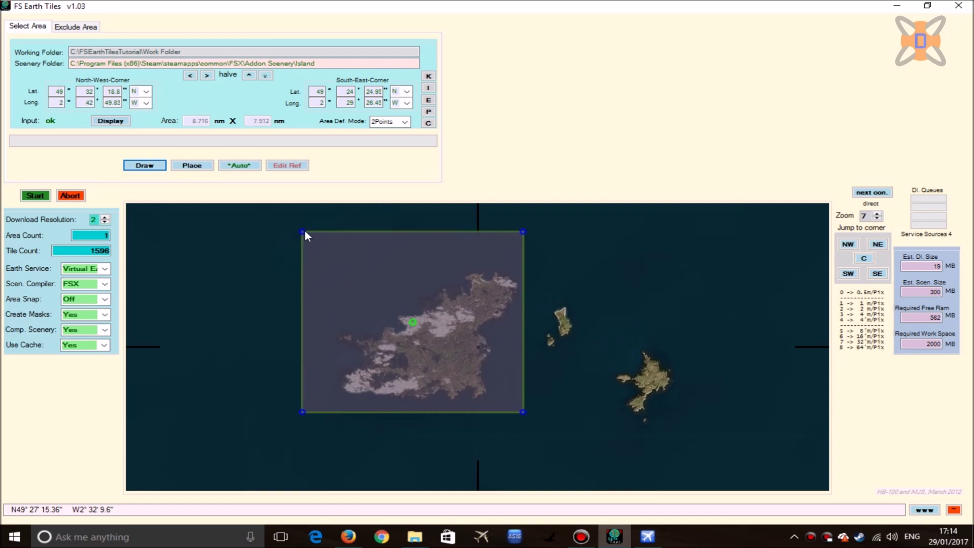
pyautogui.moveTo(304, 233); pyautogui.dragTo(328, 266)
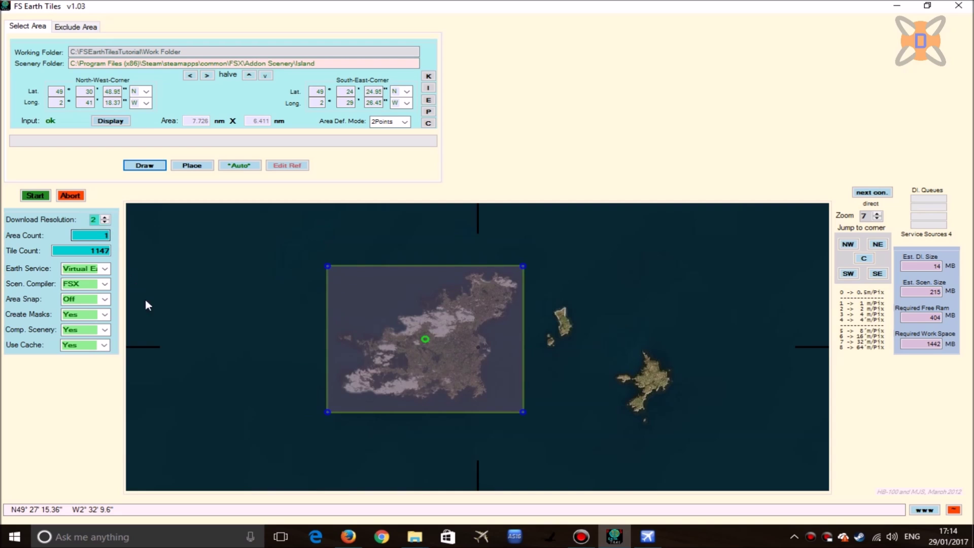
# - Set scenery compilation to No and start the island download without clearing out the cache
pyautogui.click(105, 330)
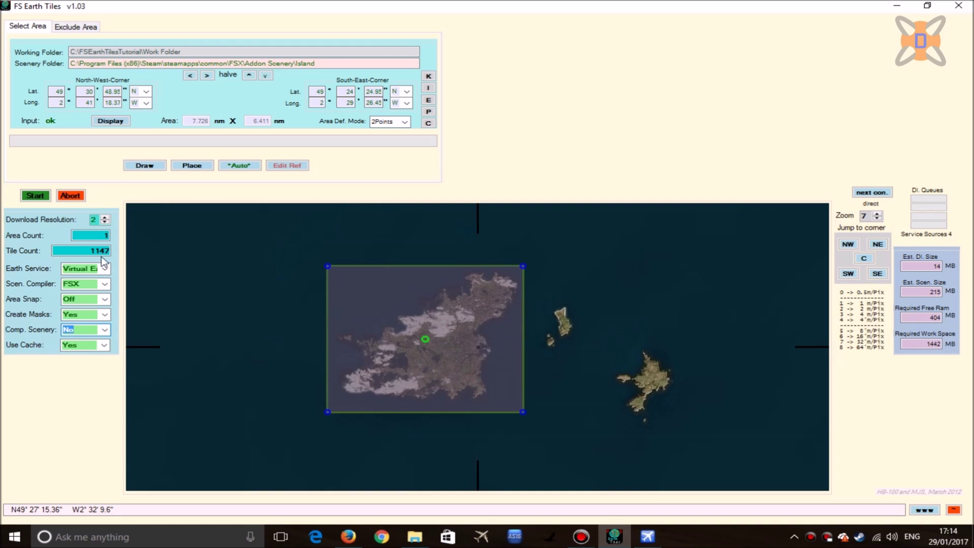
pyautogui.click(36, 196)
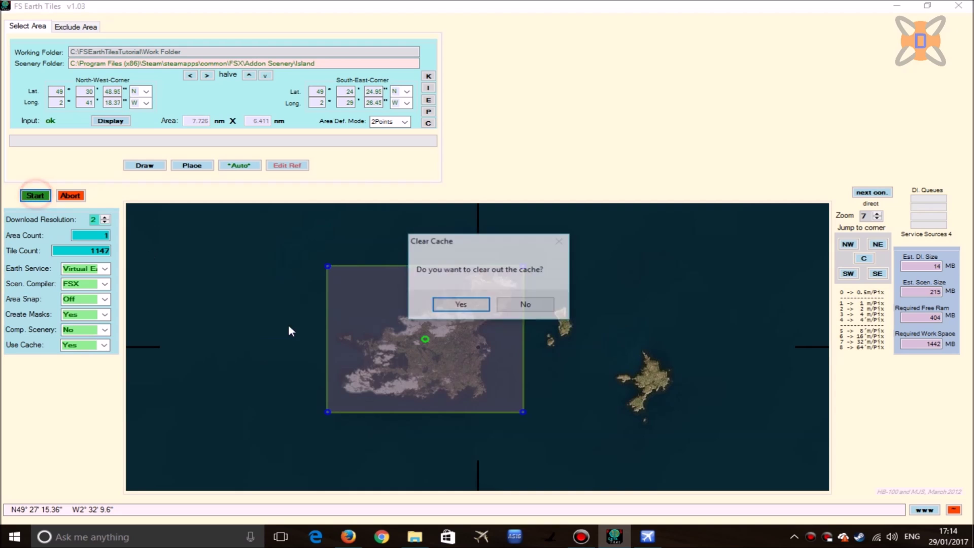
pyautogui.click(509, 307)
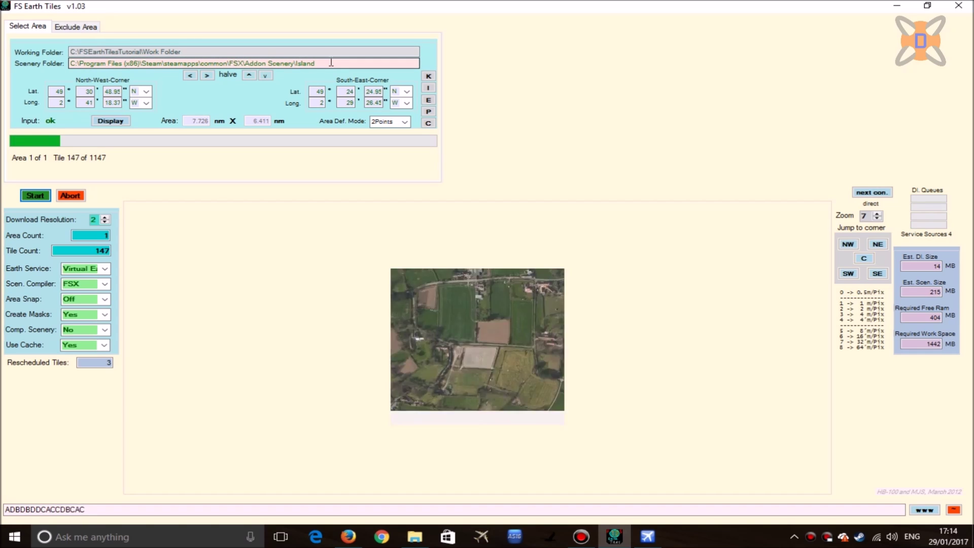
# - Switch to File Explorer and view the generated island files in the FSEarthTilesTutorial Work Folder
pyautogui.moveTo(336, 63); pyautogui.dragTo(295, 63)
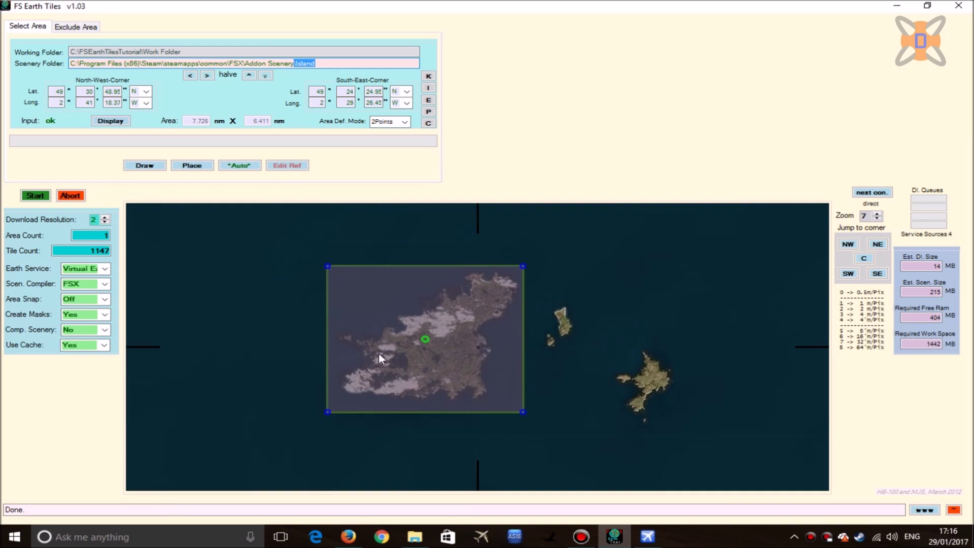
pyautogui.click(415, 536)
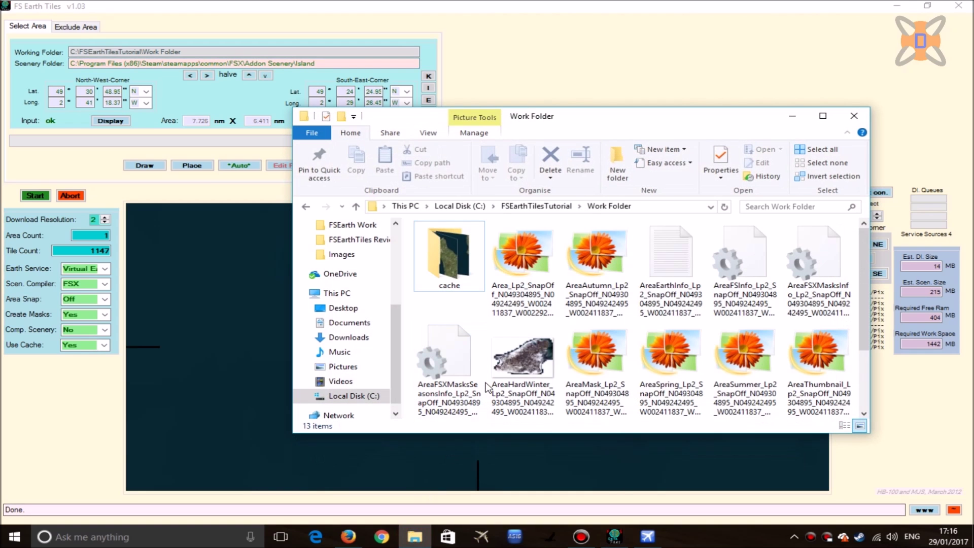
# - Open the AreaMask bitmap from the Work Folder in paint.net
pyautogui.scroll(-2, 514, 378)
pyautogui.click(607, 316)
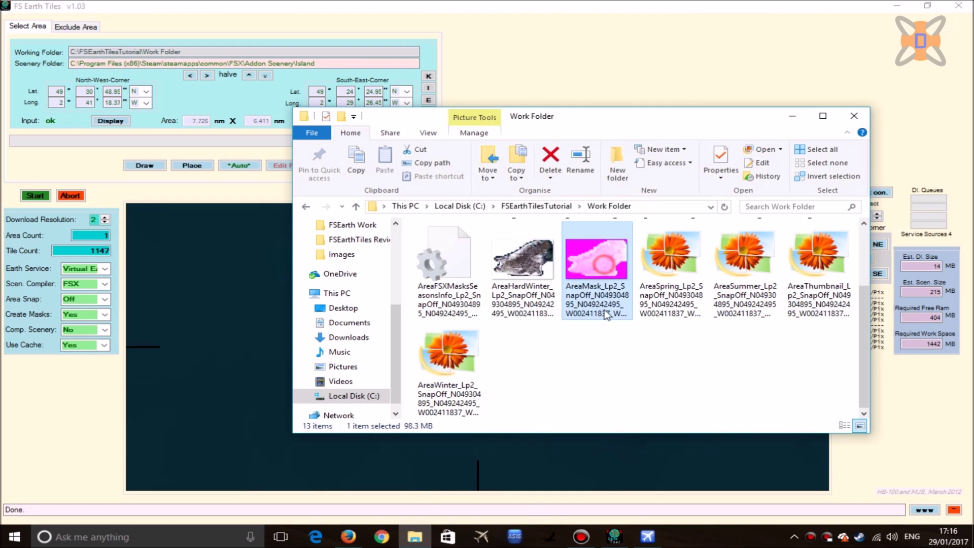
pyautogui.scroll(2, 602, 350)
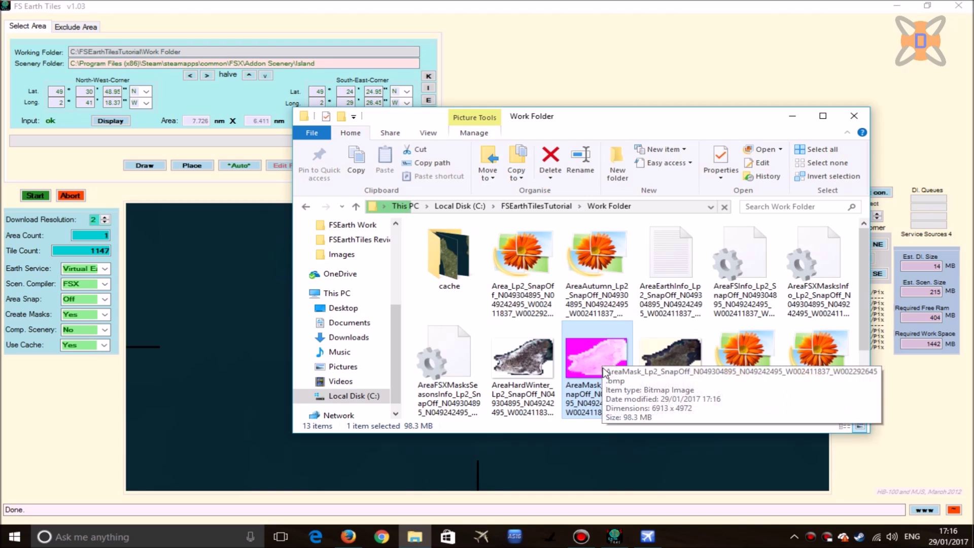
pyautogui.rightClick(585, 346)
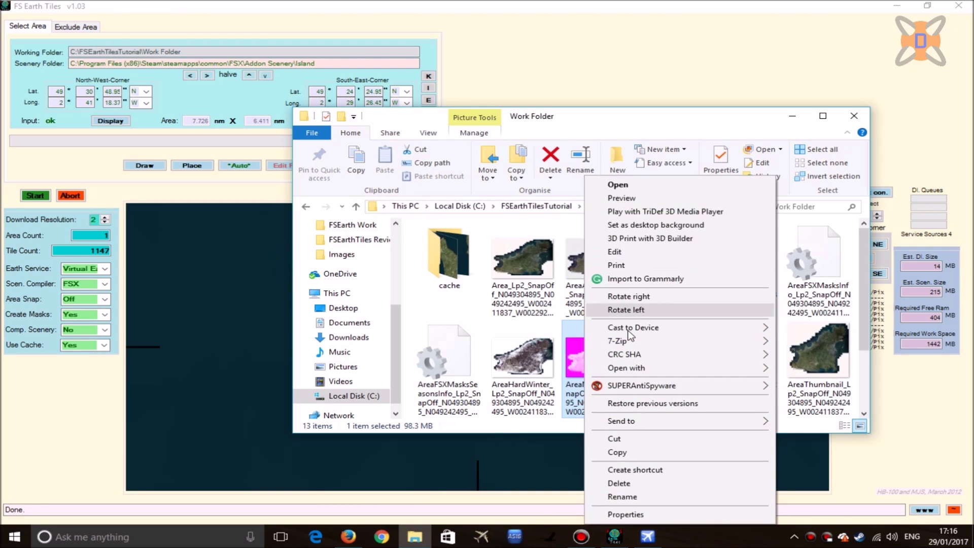
pyautogui.moveTo(628, 377)
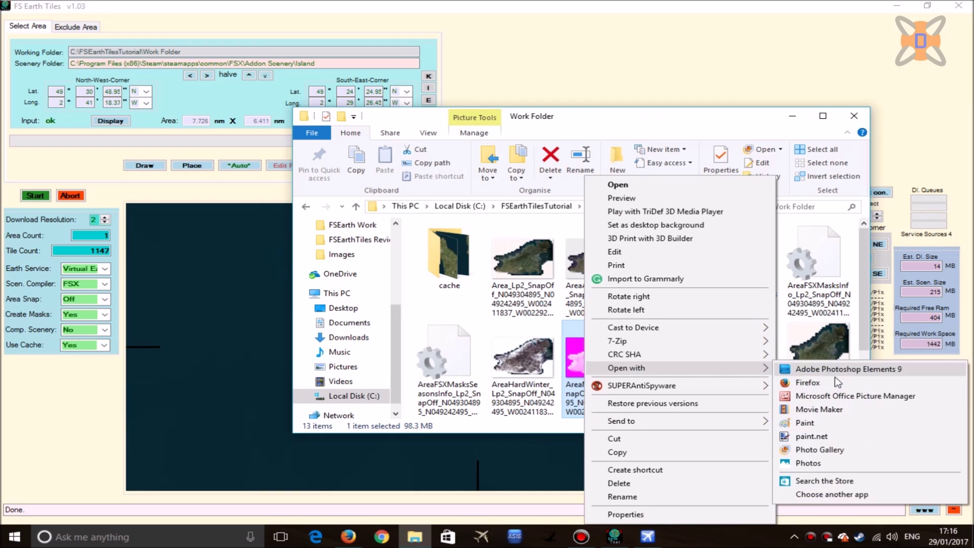
pyautogui.click(811, 436)
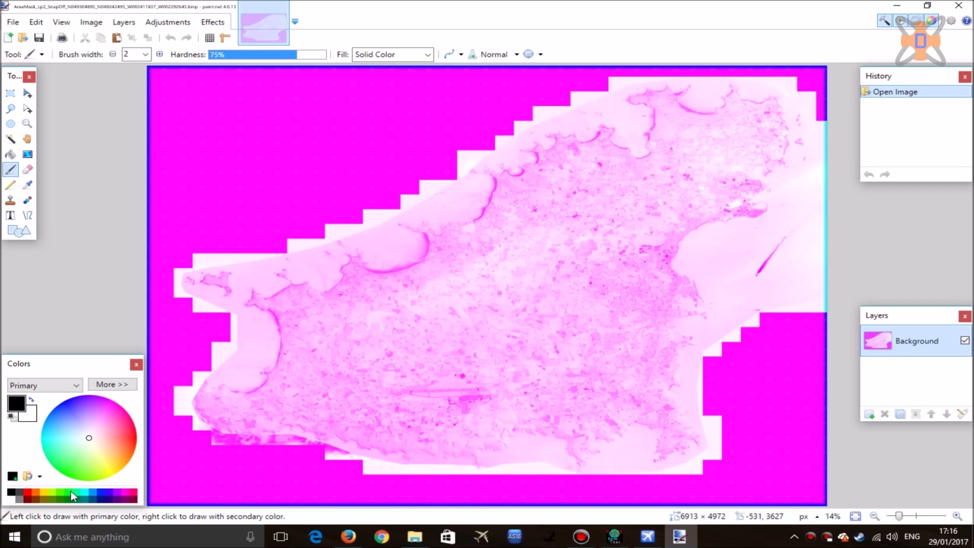
# - Fill the magenta surroundings and the water around the island with pure green (00FF00) using the Paint Bucket
pyautogui.click(124, 385)
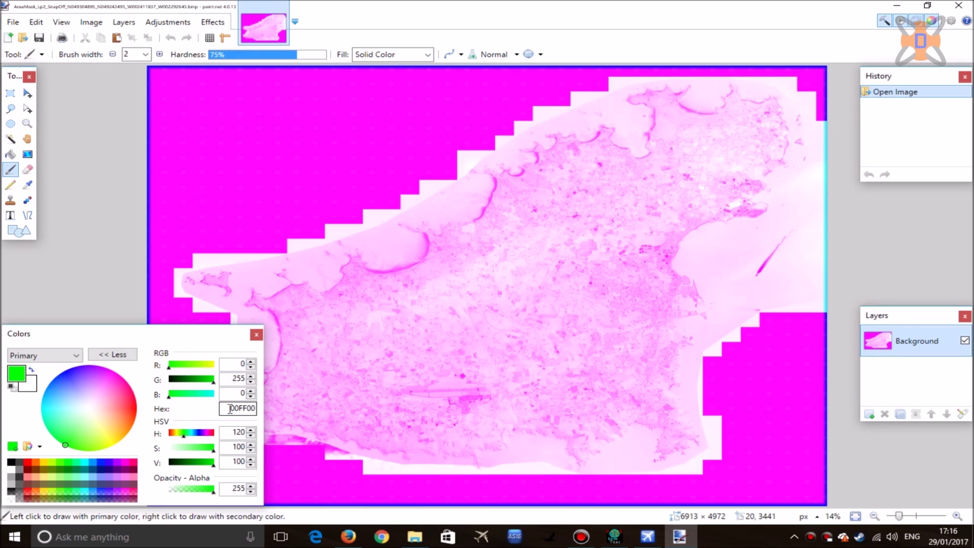
pyautogui.click(130, 355)
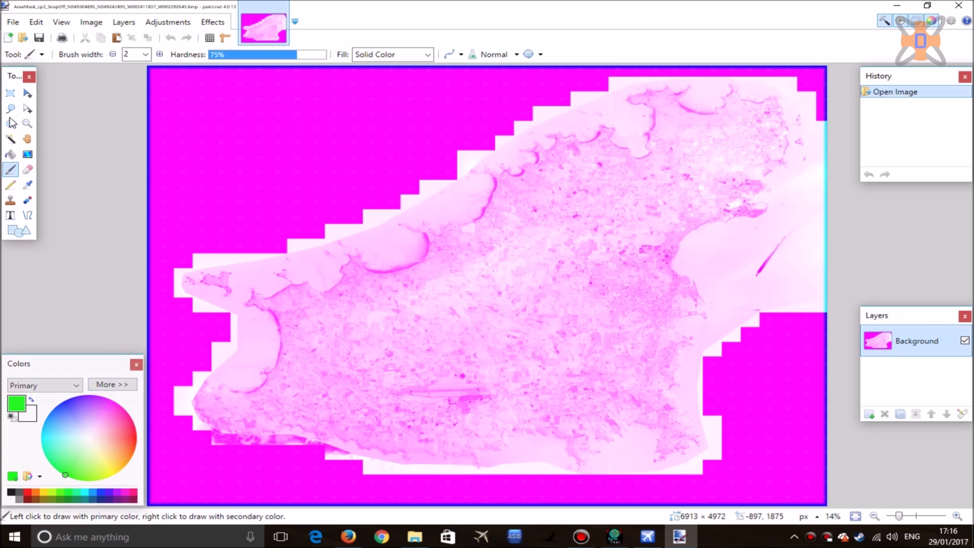
pyautogui.click(10, 155)
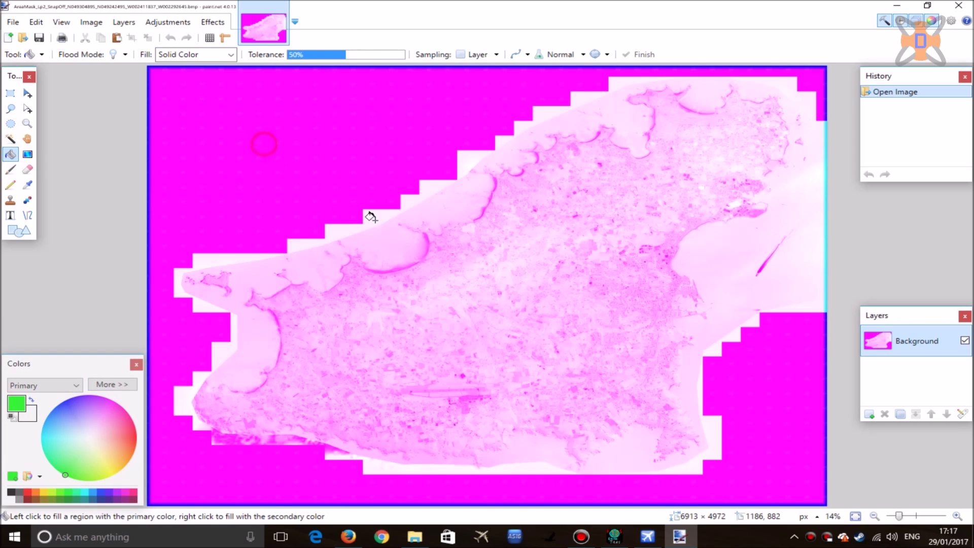
pyautogui.click(263, 144)
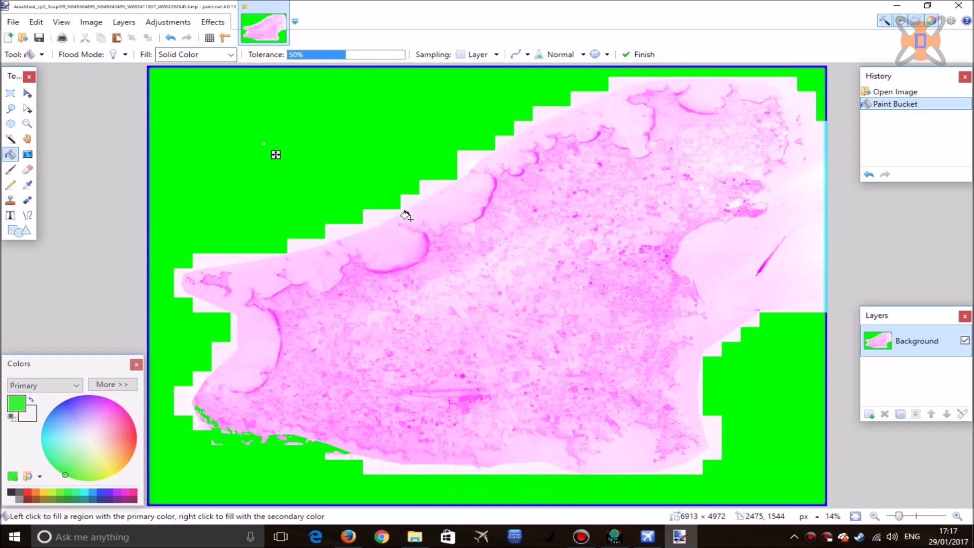
pyautogui.click(721, 259)
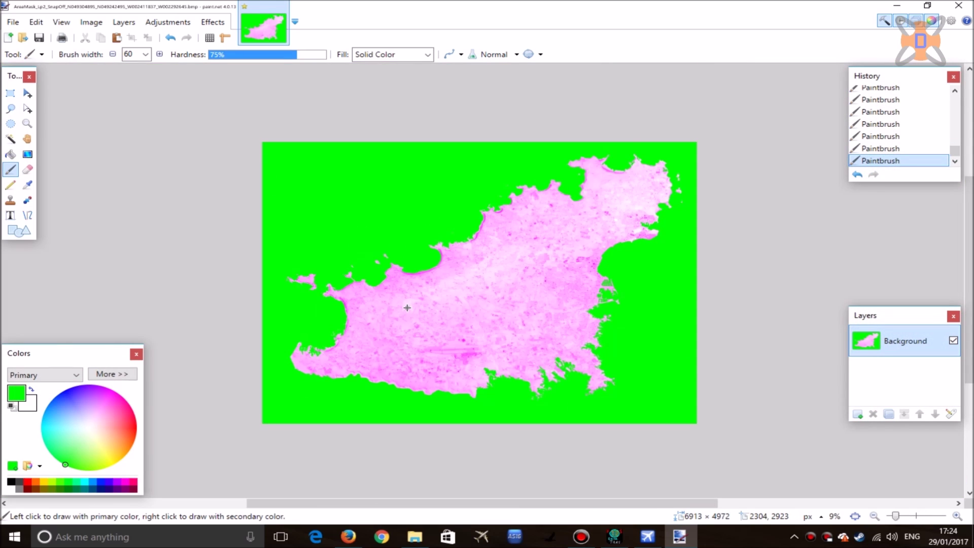
# - Save the edited mask with auto-detected bit depth and check its thumbnail in the Work Folder
pyautogui.hotkey('ctrl', 's')
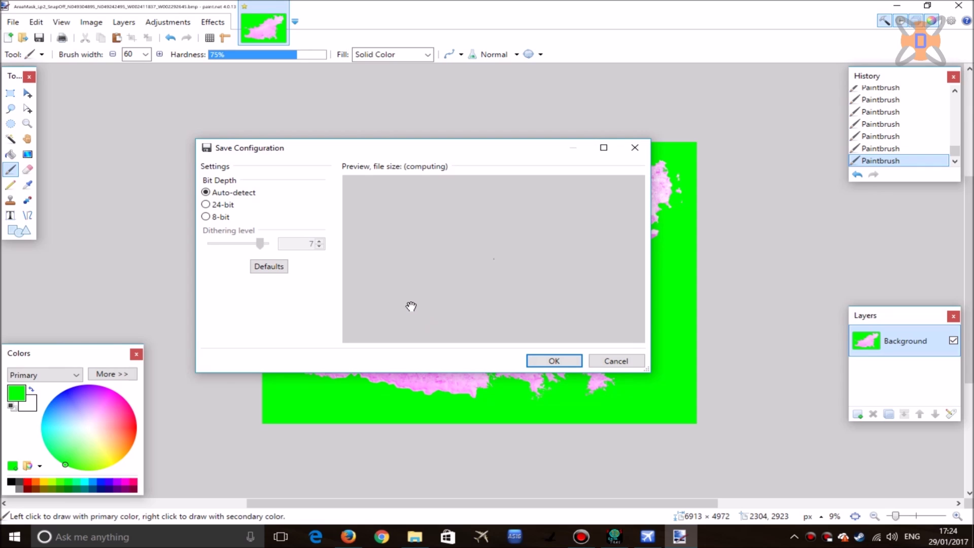
pyautogui.click(558, 362)
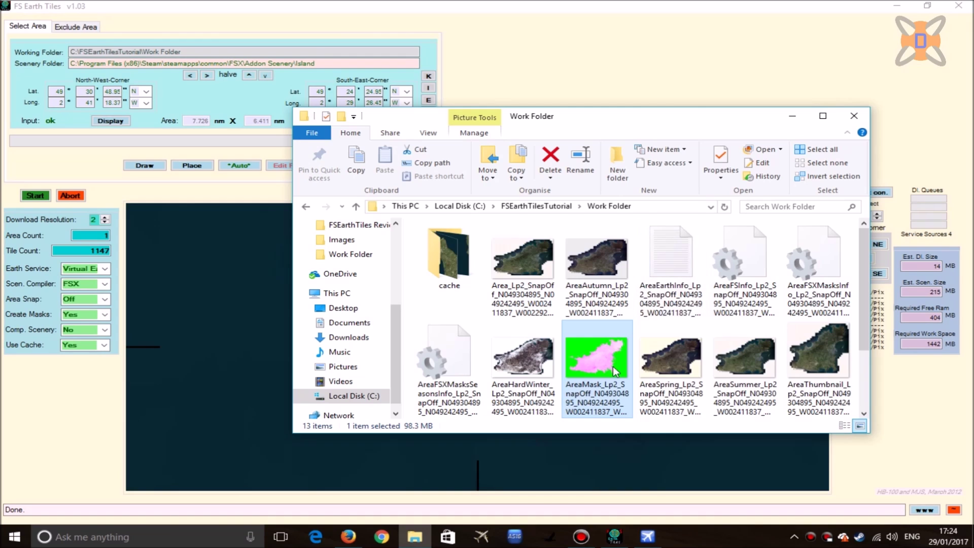
pyautogui.scroll(-1, 615, 371)
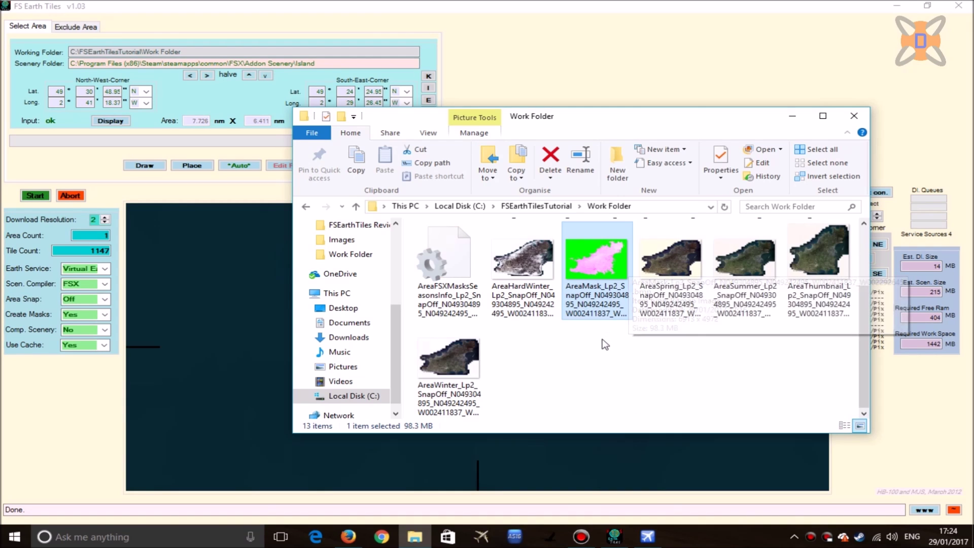
pyautogui.scroll(1, 601, 341)
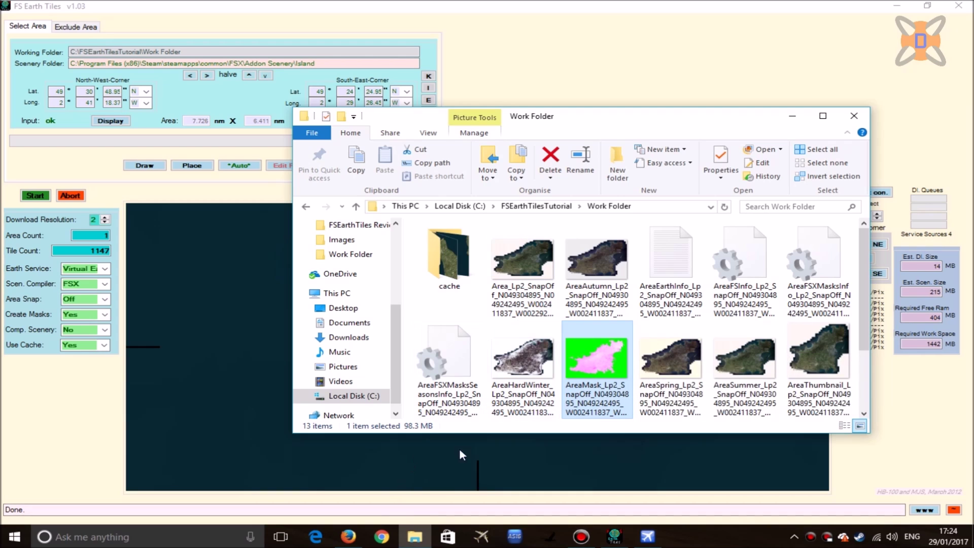
# - Open a second File Explorer window on the C:\FSEarthTilesTutorial\FSET folder and place it beside the Work Folder window
pyautogui.rightClick(414, 536)
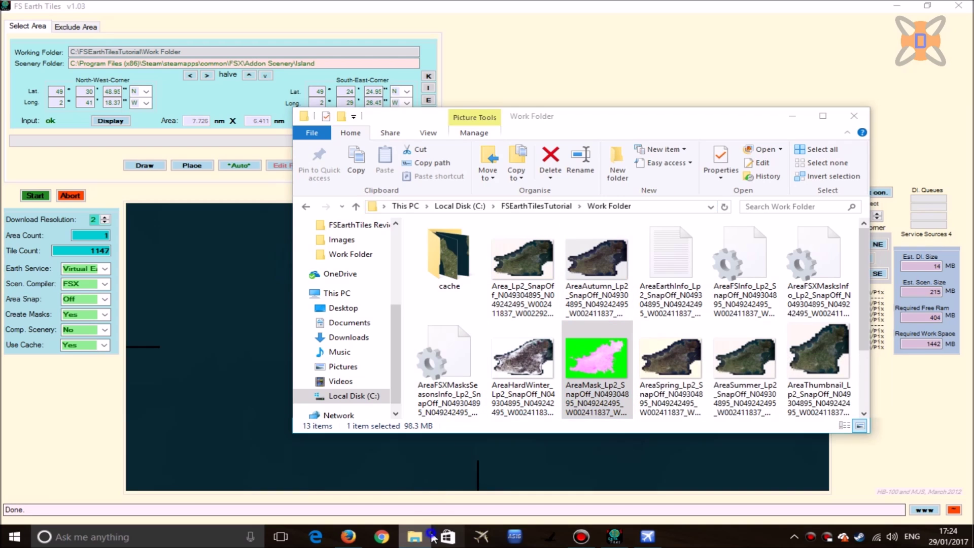
pyautogui.click(375, 303)
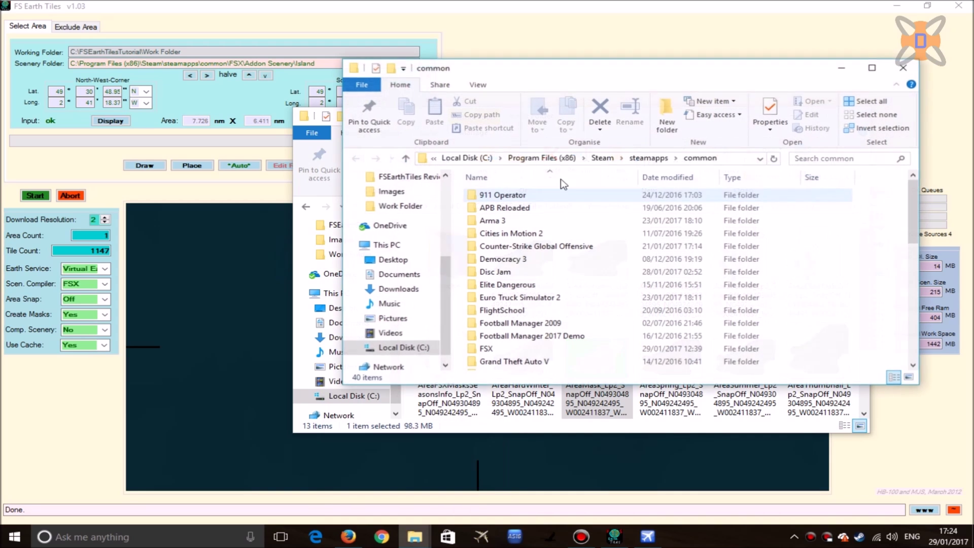
pyautogui.click(719, 161)
pyautogui.write('C:\\FSEarthTilesTutorial\\Work Folder')
pyautogui.press('Return')
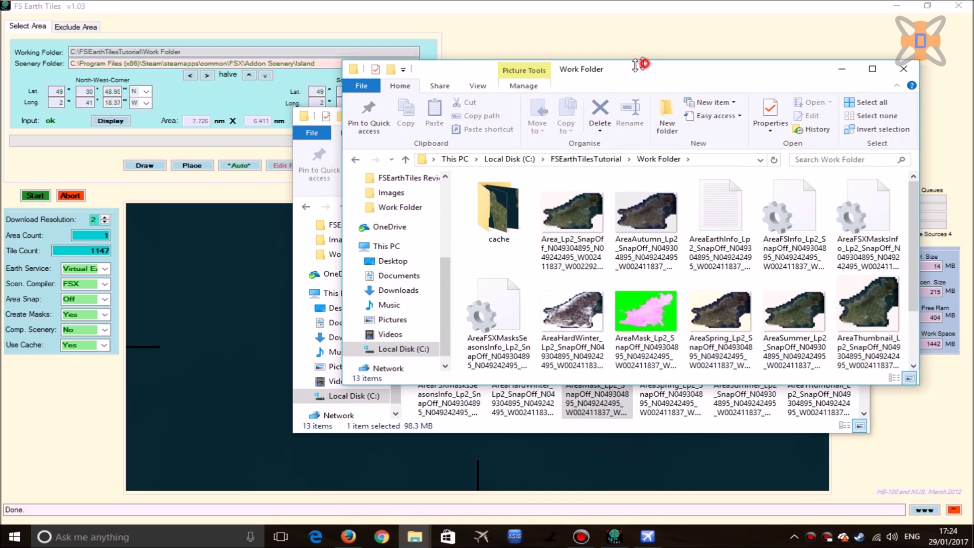
pyautogui.moveTo(521, 69); pyautogui.dragTo(224, 84)
pyautogui.click(305, 178)
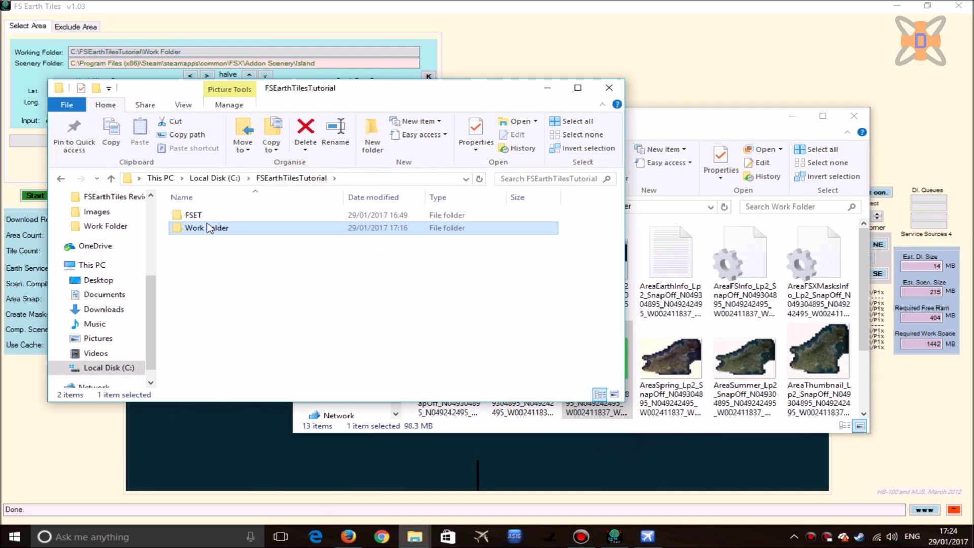
pyautogui.doubleClick(191, 217)
pyautogui.moveTo(322, 81); pyautogui.dragTo(276, 95)
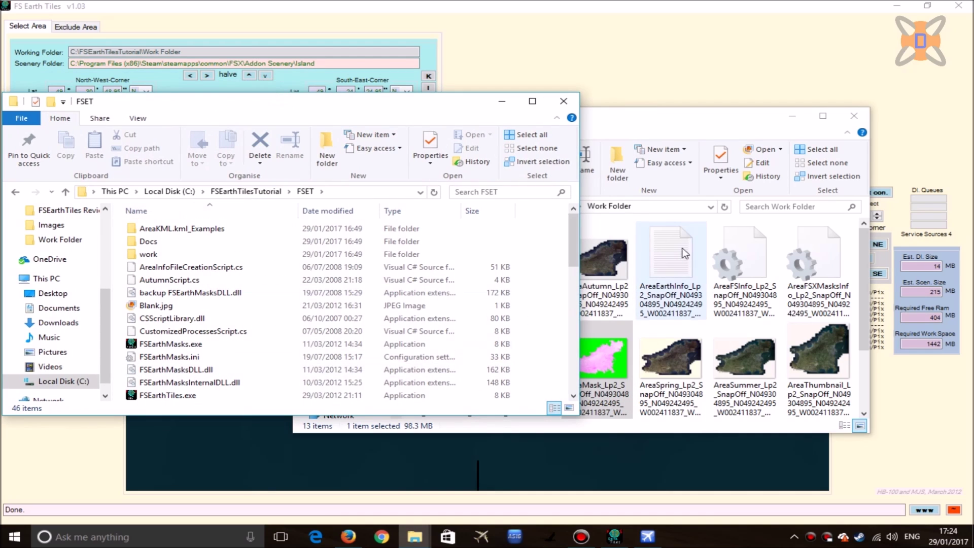
# - Run the AreaFSXMasksInfo .inf file from the Work Folder through resampleFSXSP2.exe in the FSET folder to compile the island scenery
pyautogui.click(670, 269)
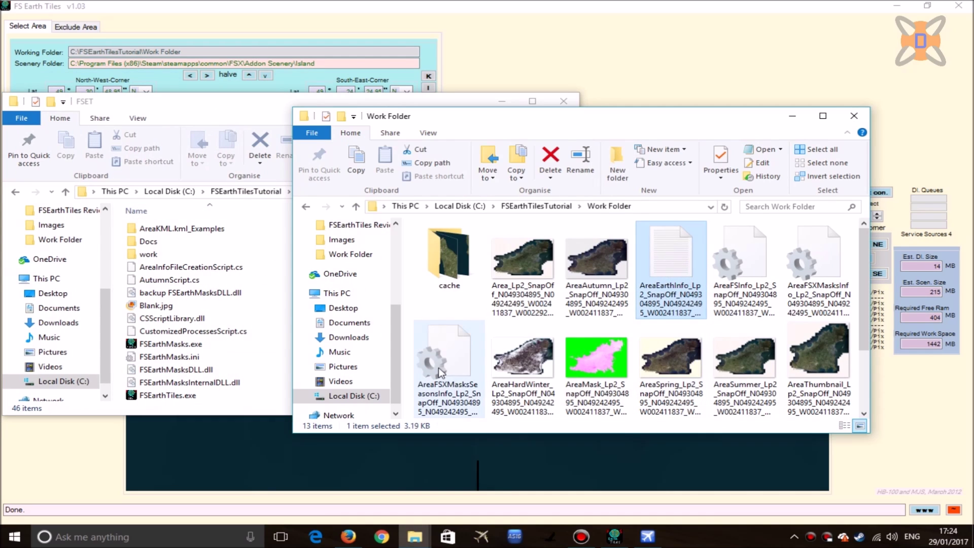
pyautogui.click(439, 395)
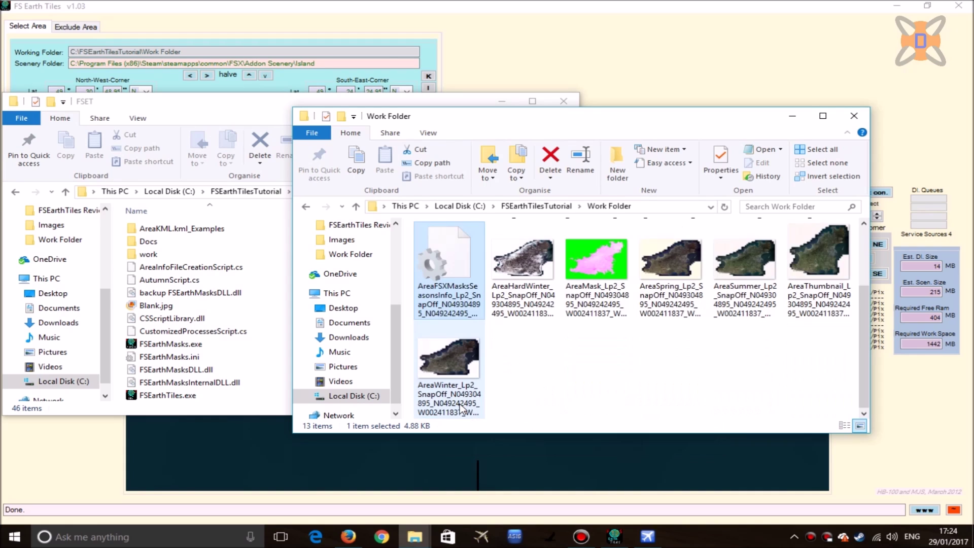
pyautogui.click(822, 290)
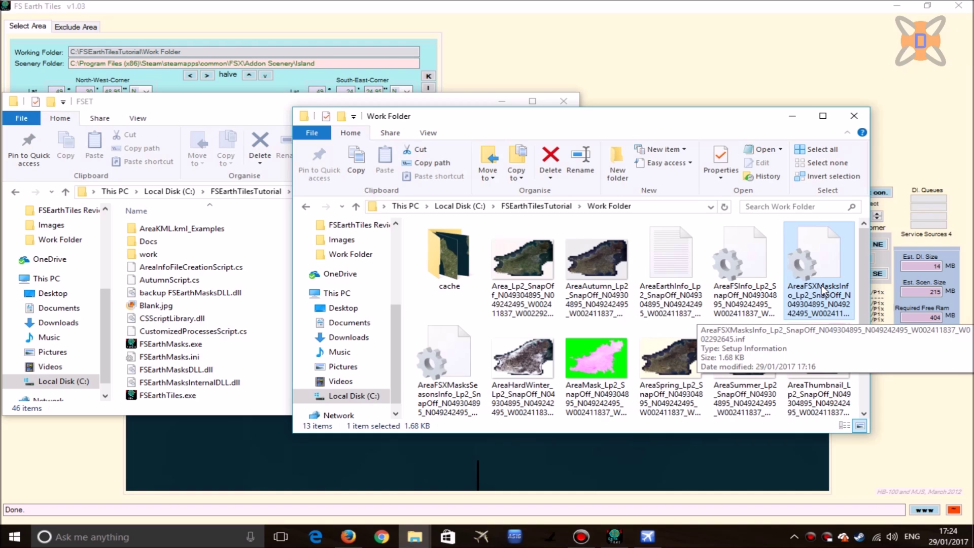
pyautogui.scroll(-5, 235, 331)
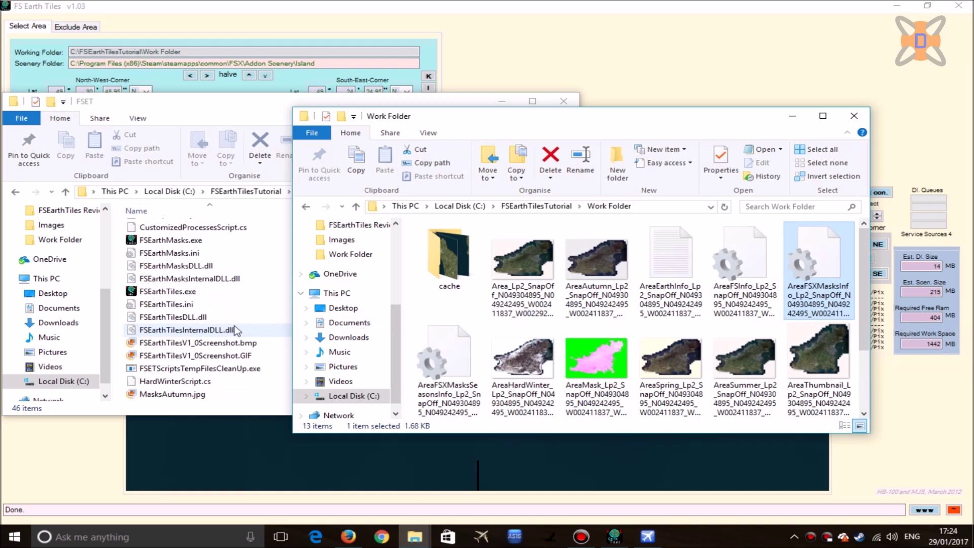
pyautogui.scroll(-5, 234, 330)
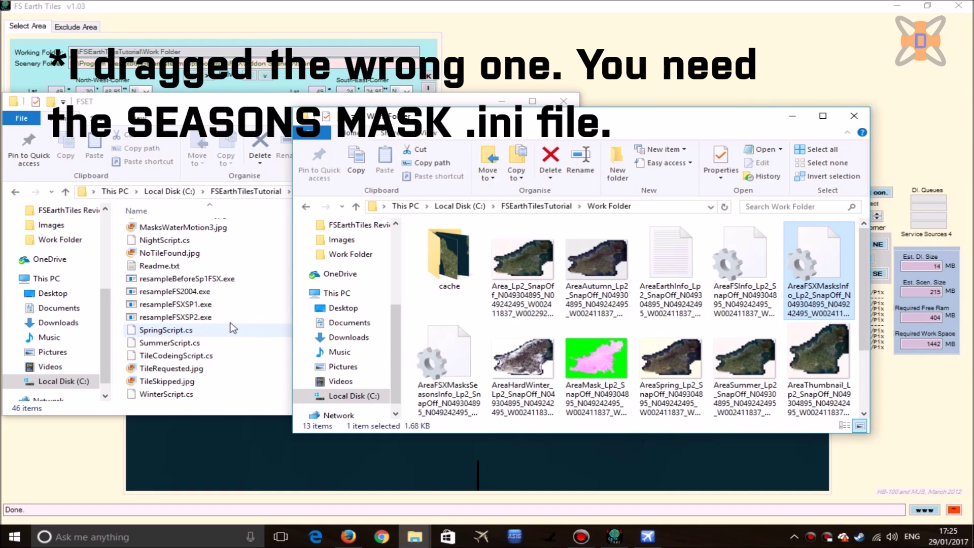
pyautogui.click(147, 318)
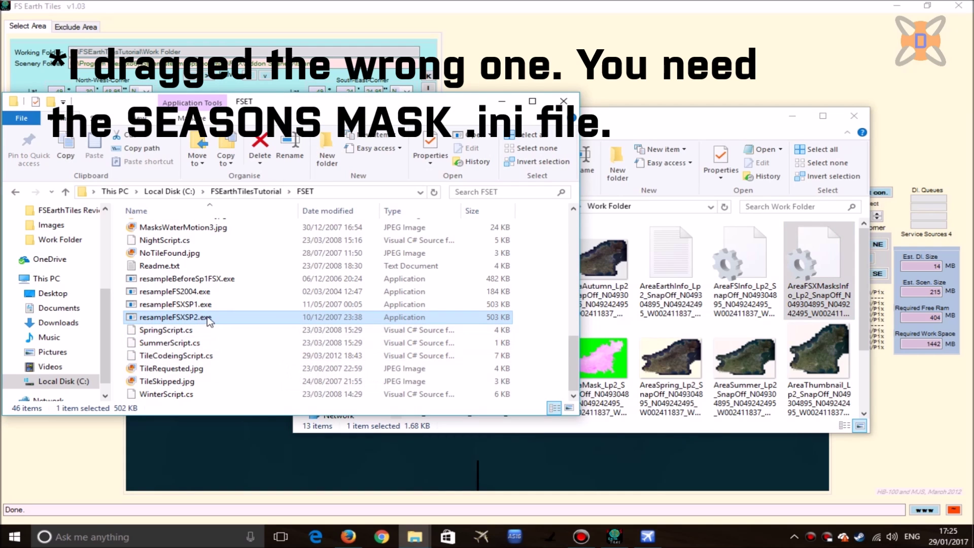
pyautogui.moveTo(515, 322); pyautogui.dragTo(163, 324)
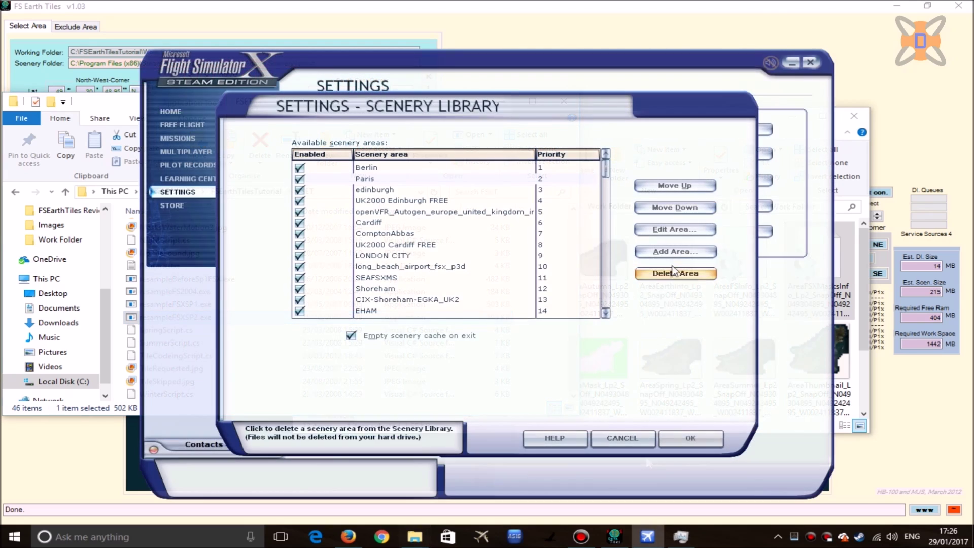
# - In Flight Simulator X, add the Addon Scenery\Island folder to the scenery library for direct use and go to Free Flight
pyautogui.click(676, 251)
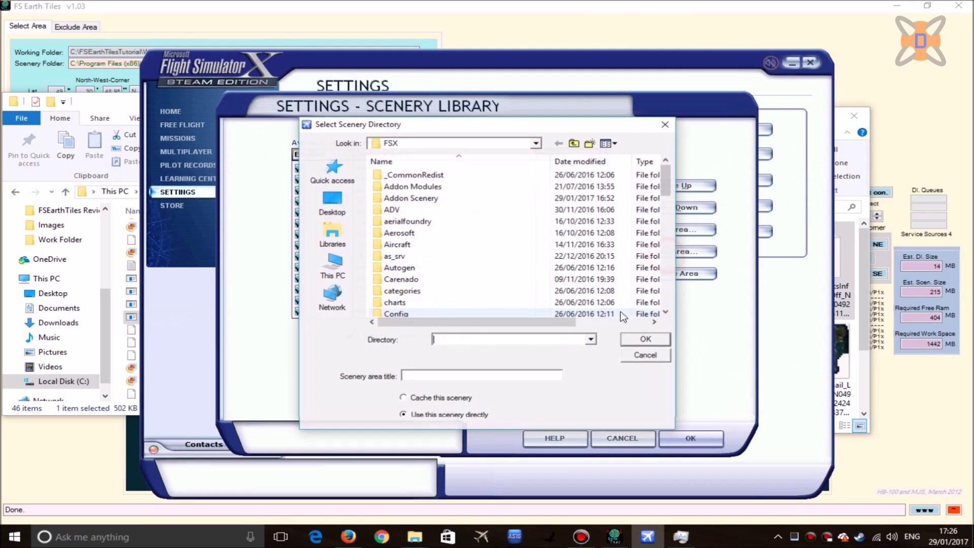
pyautogui.doubleClick(420, 195)
pyautogui.click(410, 187)
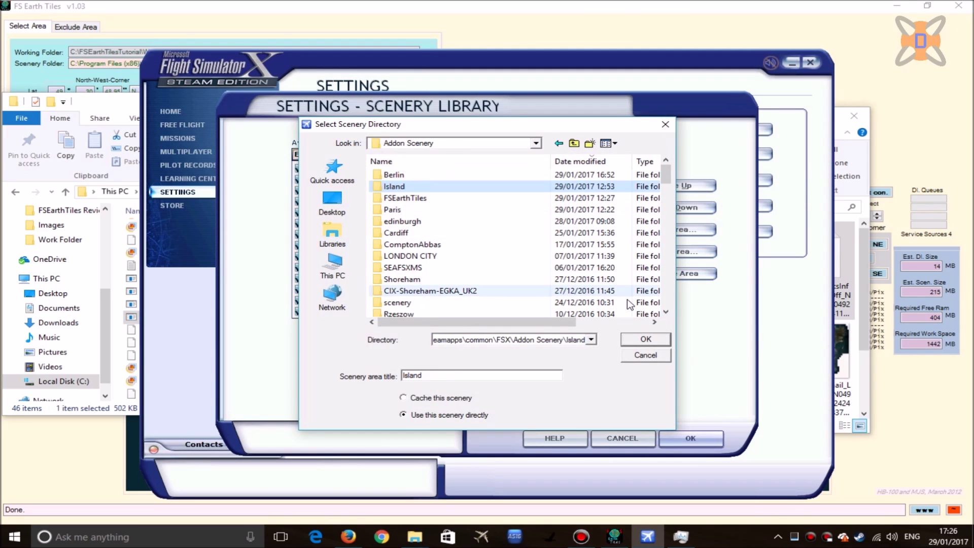
pyautogui.click(646, 339)
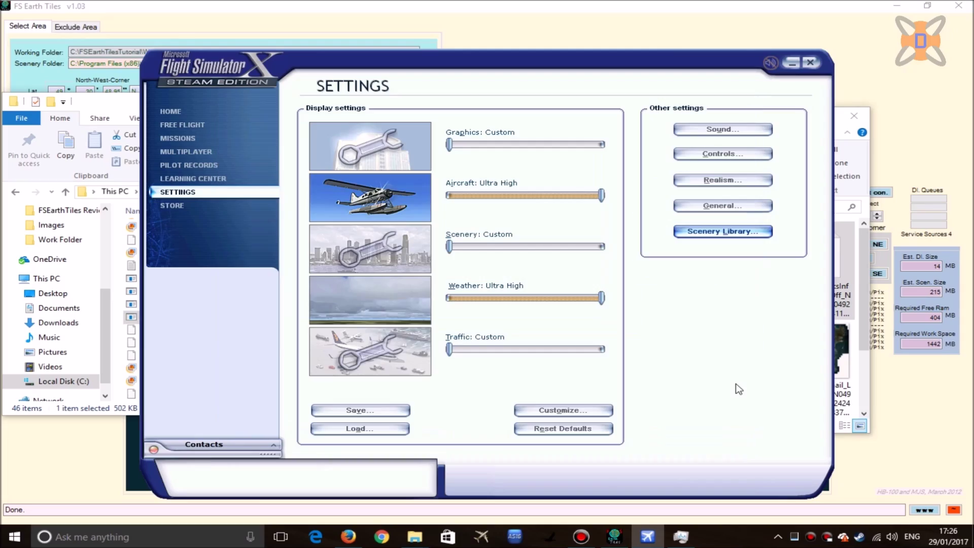
pyautogui.click(218, 127)
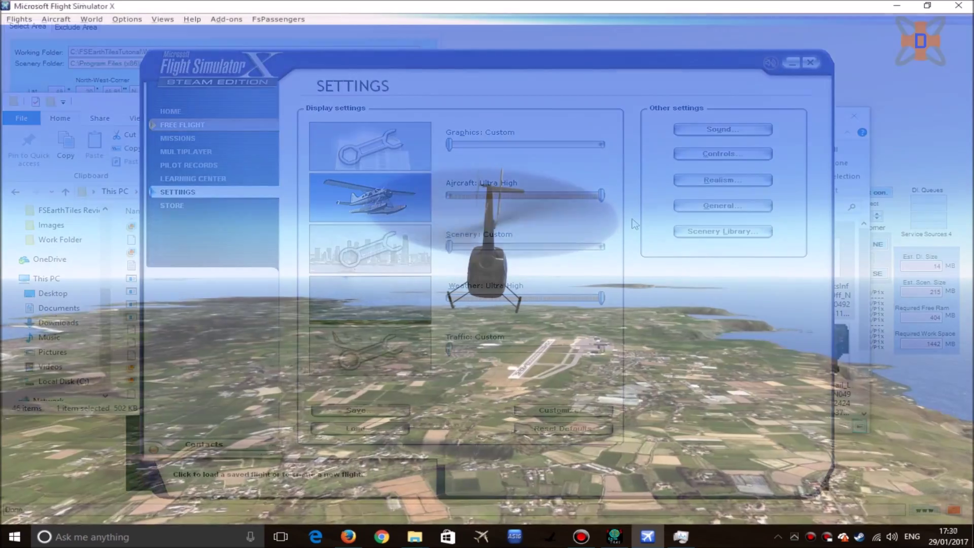